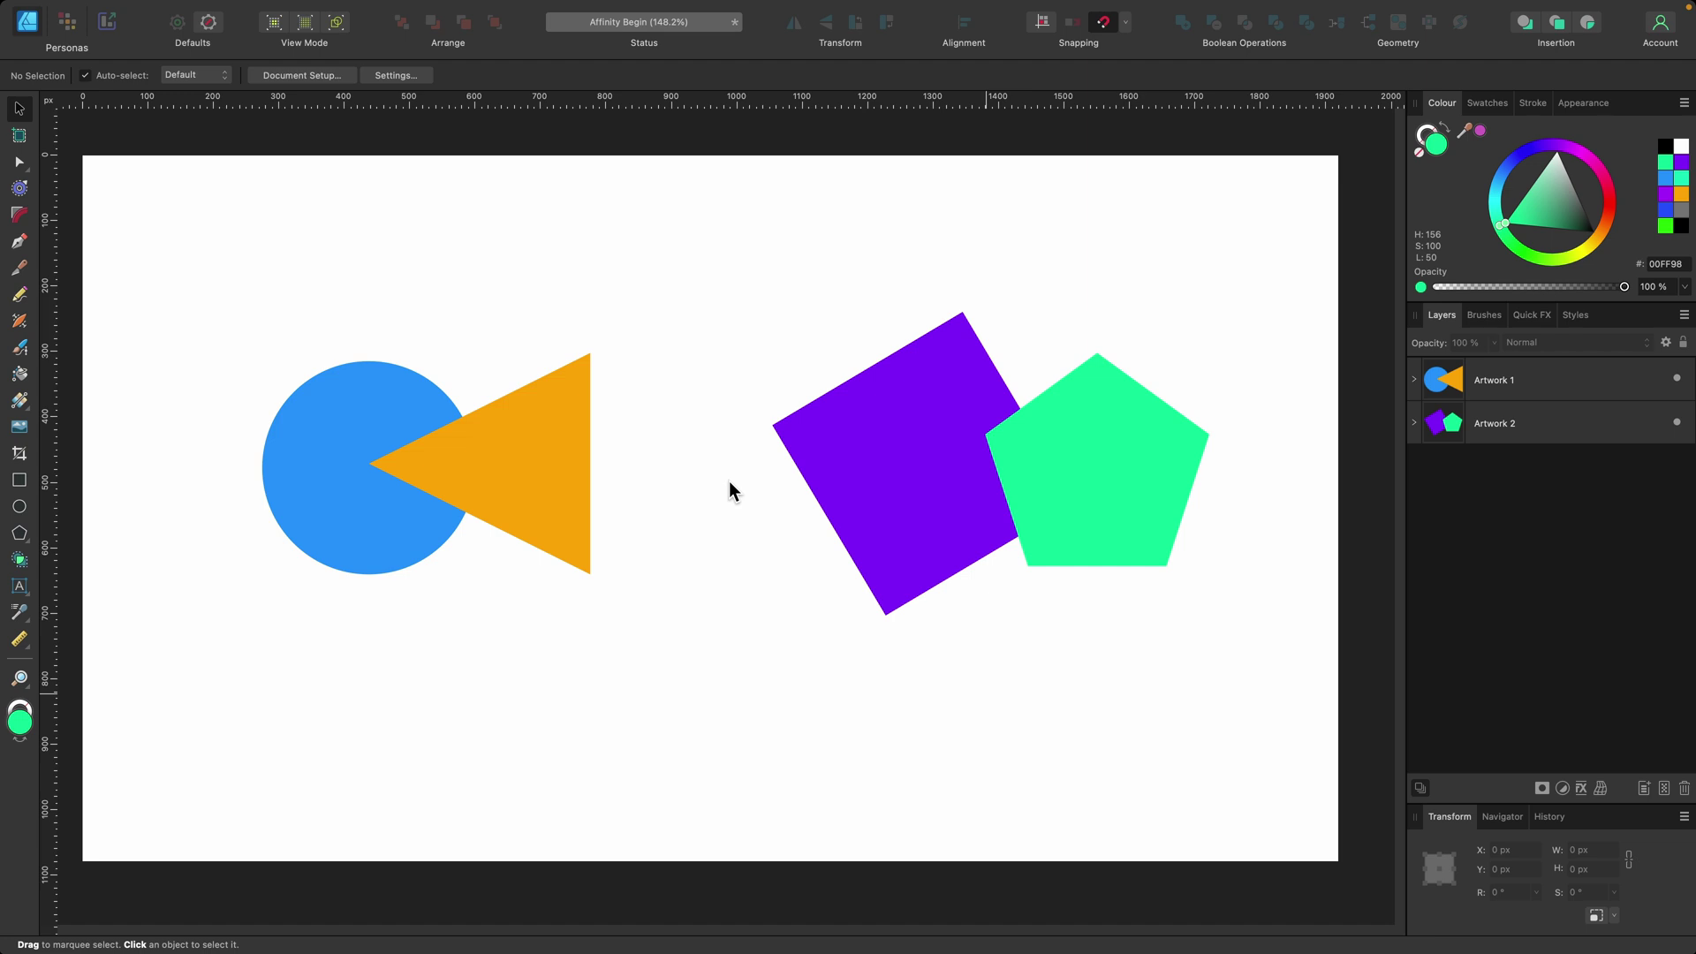
Switch to the Export Persona, after undoing an accidental move of the Artwork 1 group.
scroll(618, 486, right, 1)
drag(554, 493, 607, 451)
key(super+z)
key(super+z)
key(super+z)
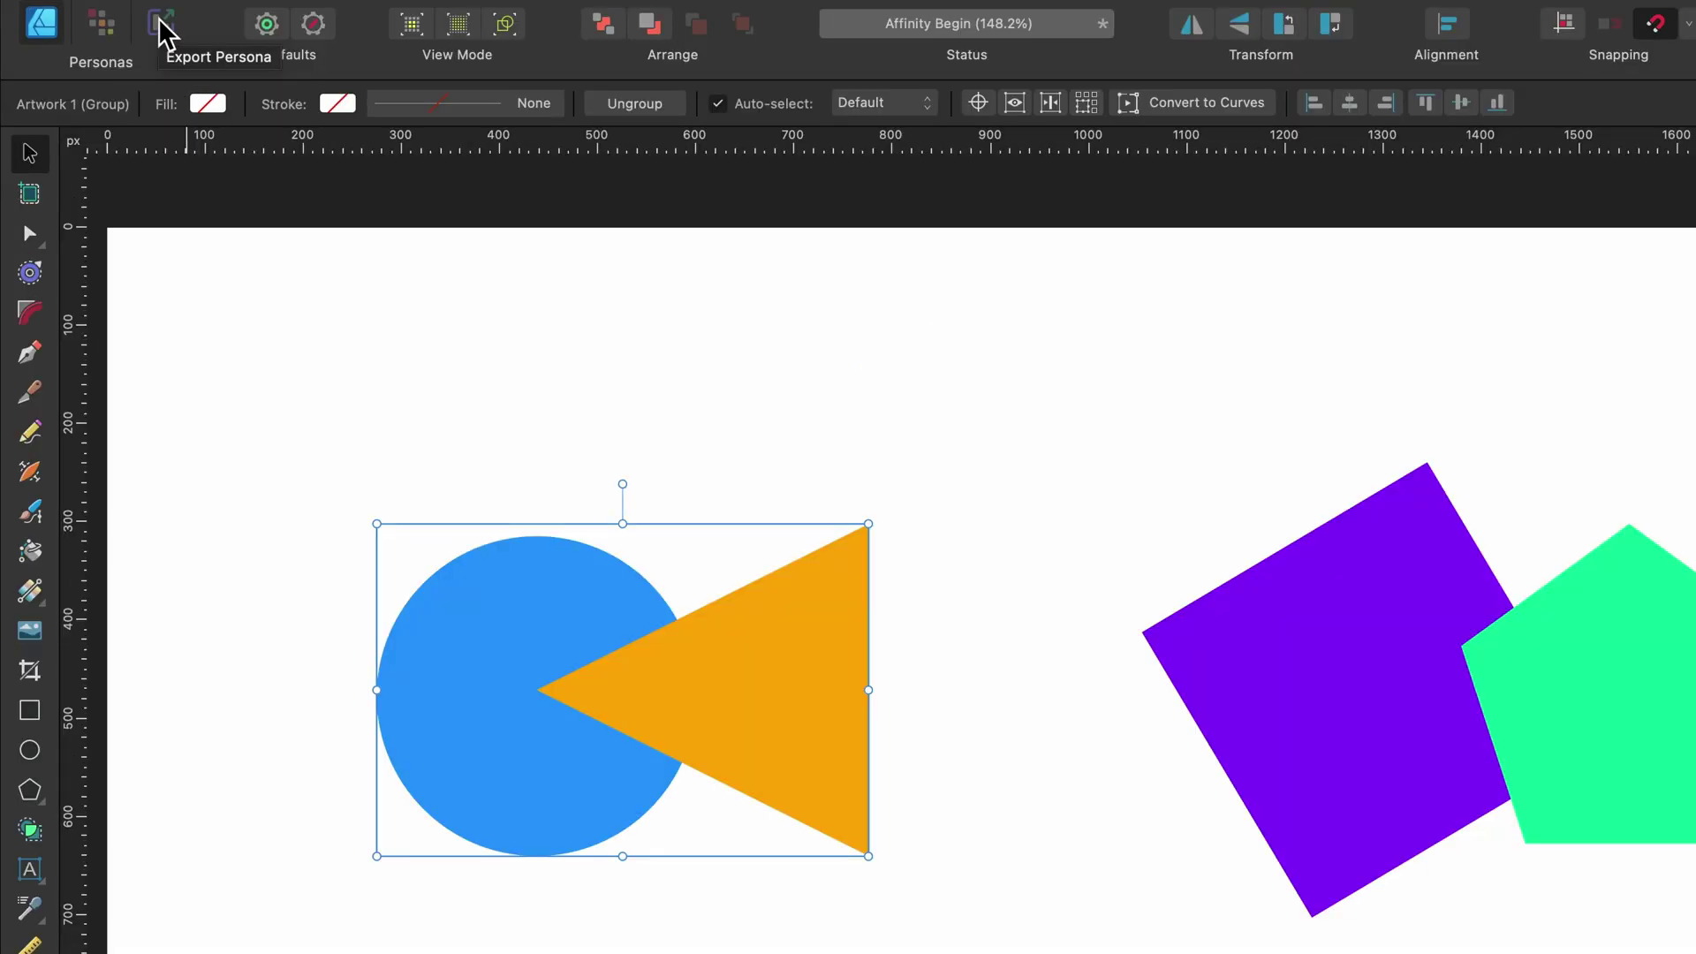
click(160, 21)
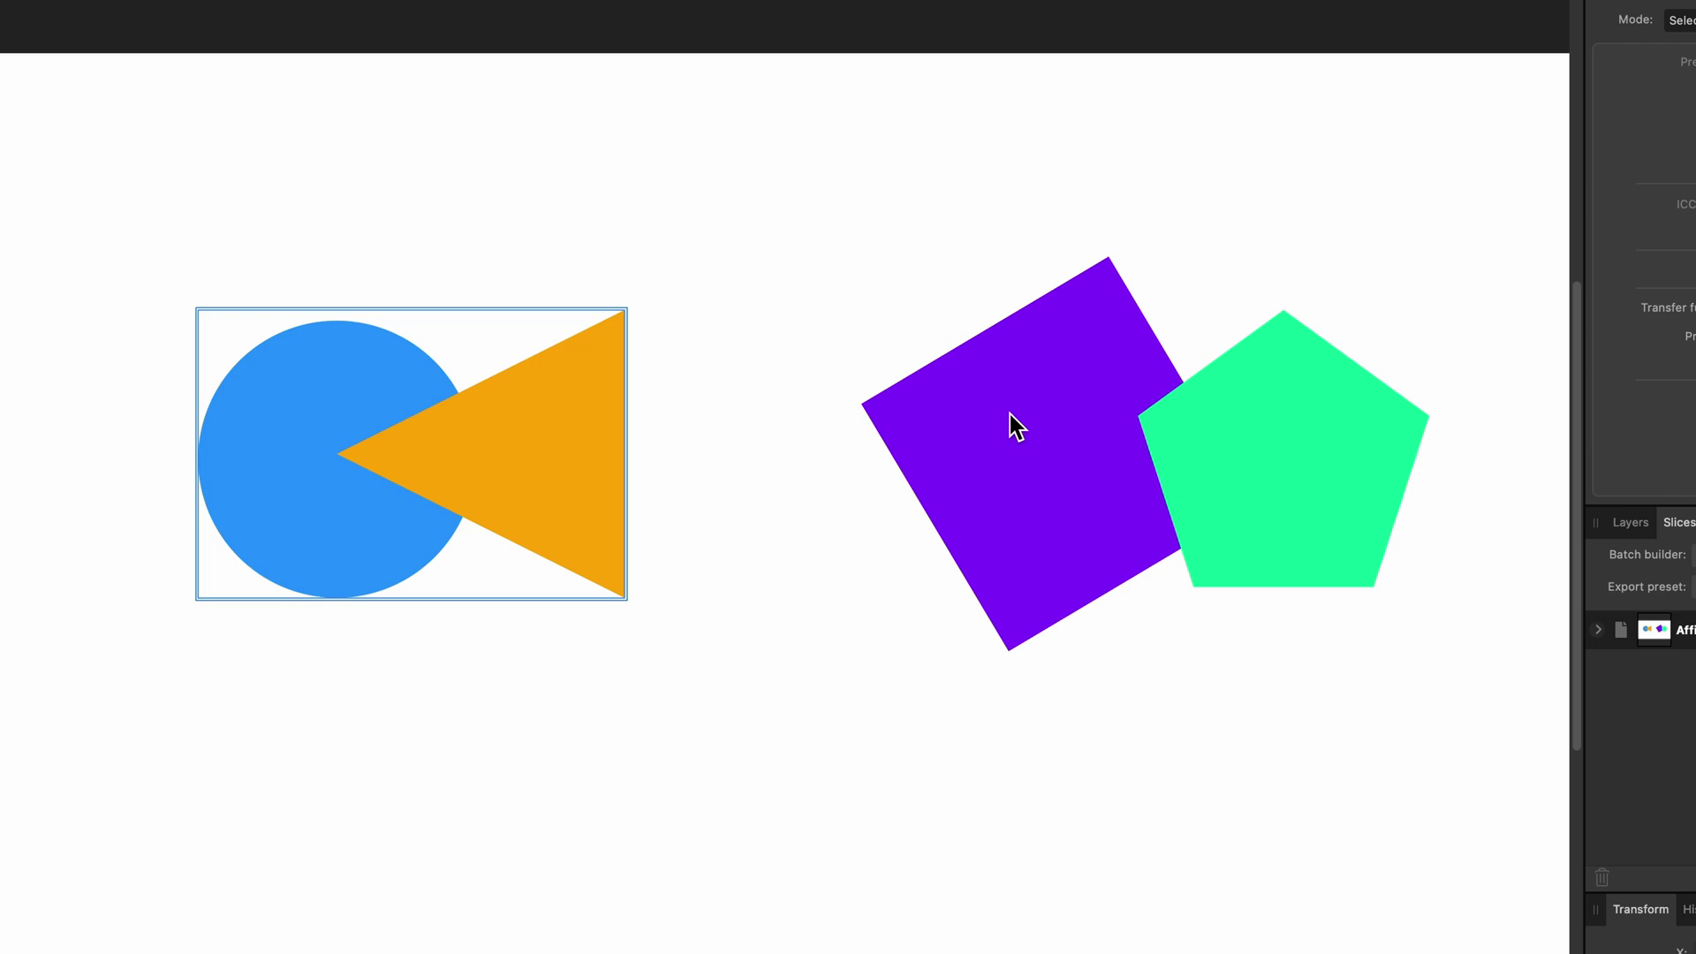
Select the square-and-pentagon artwork, then the circle-and-triangle artwork, on the canvas.
click(876, 443)
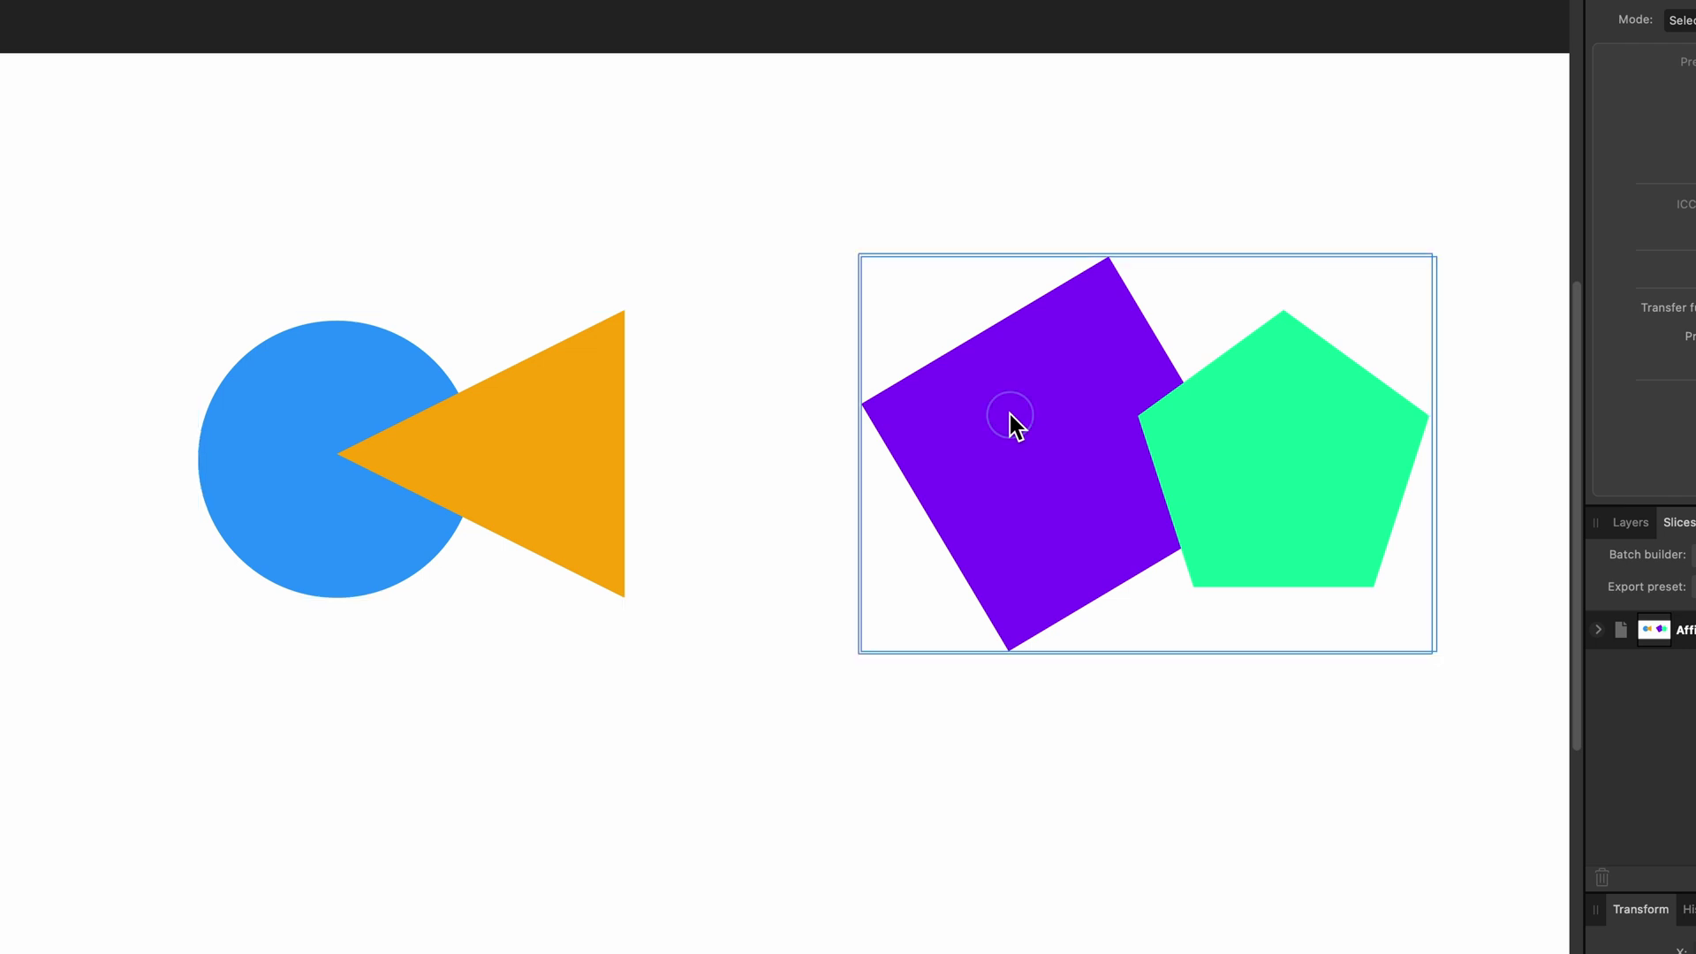
click(549, 463)
click(1016, 490)
click(573, 498)
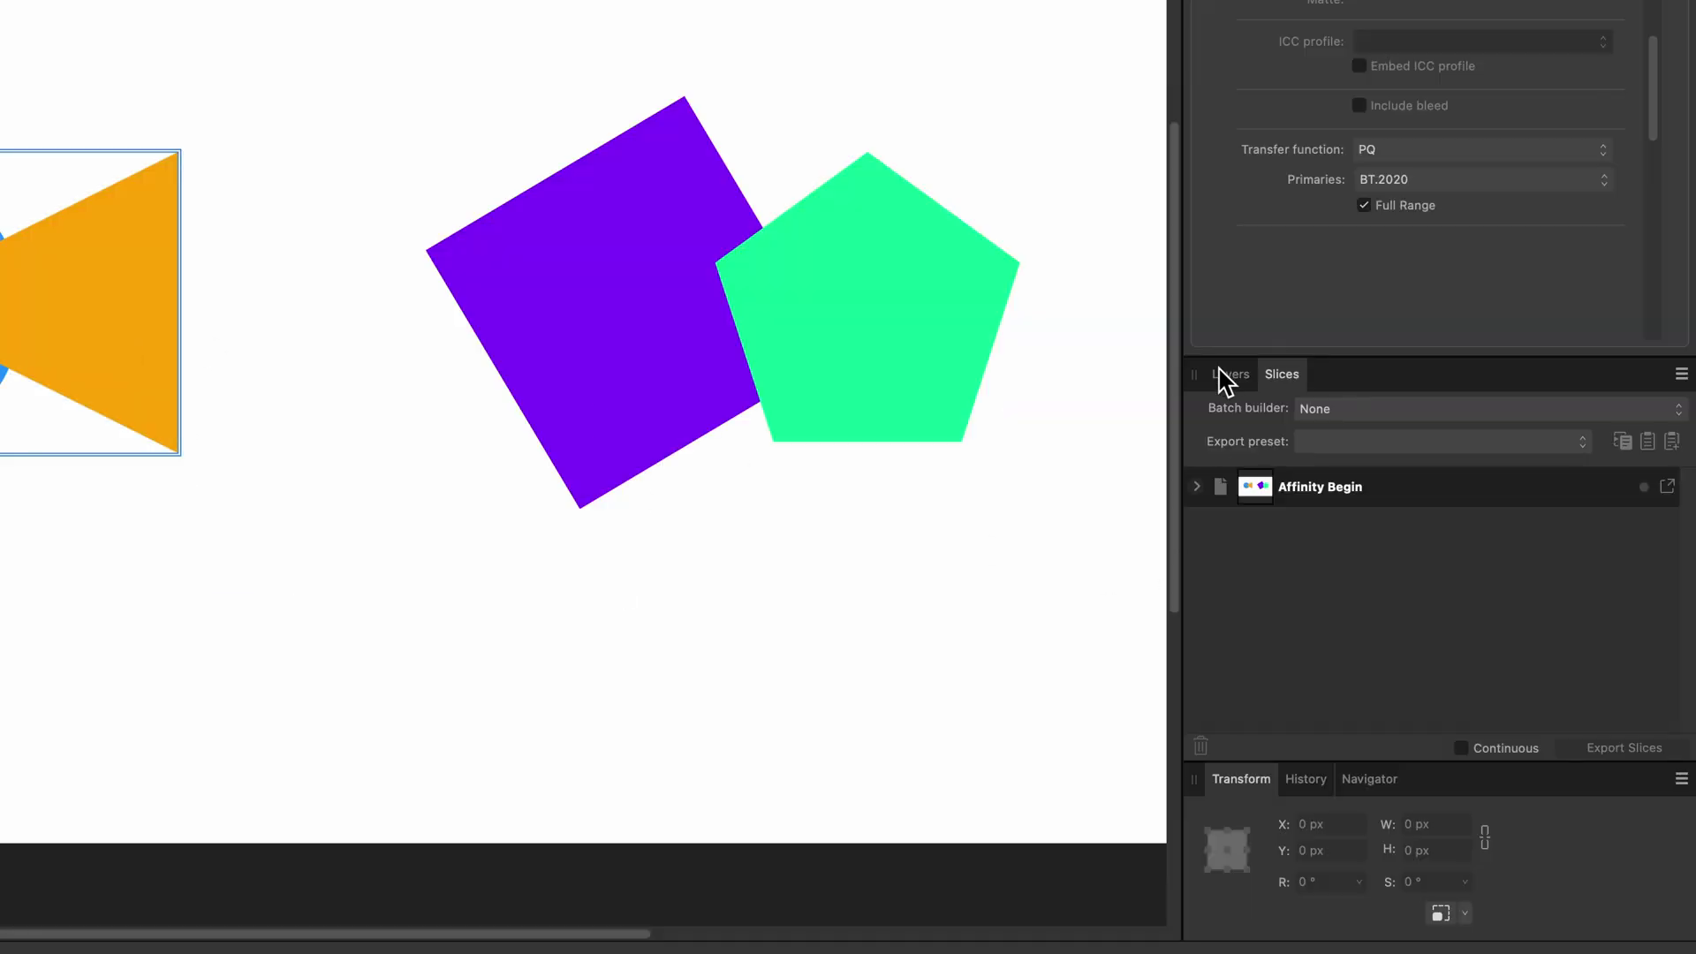
Show the Layers list and select the Artwork 2 and Artwork 1 layers in turn.
click(1226, 378)
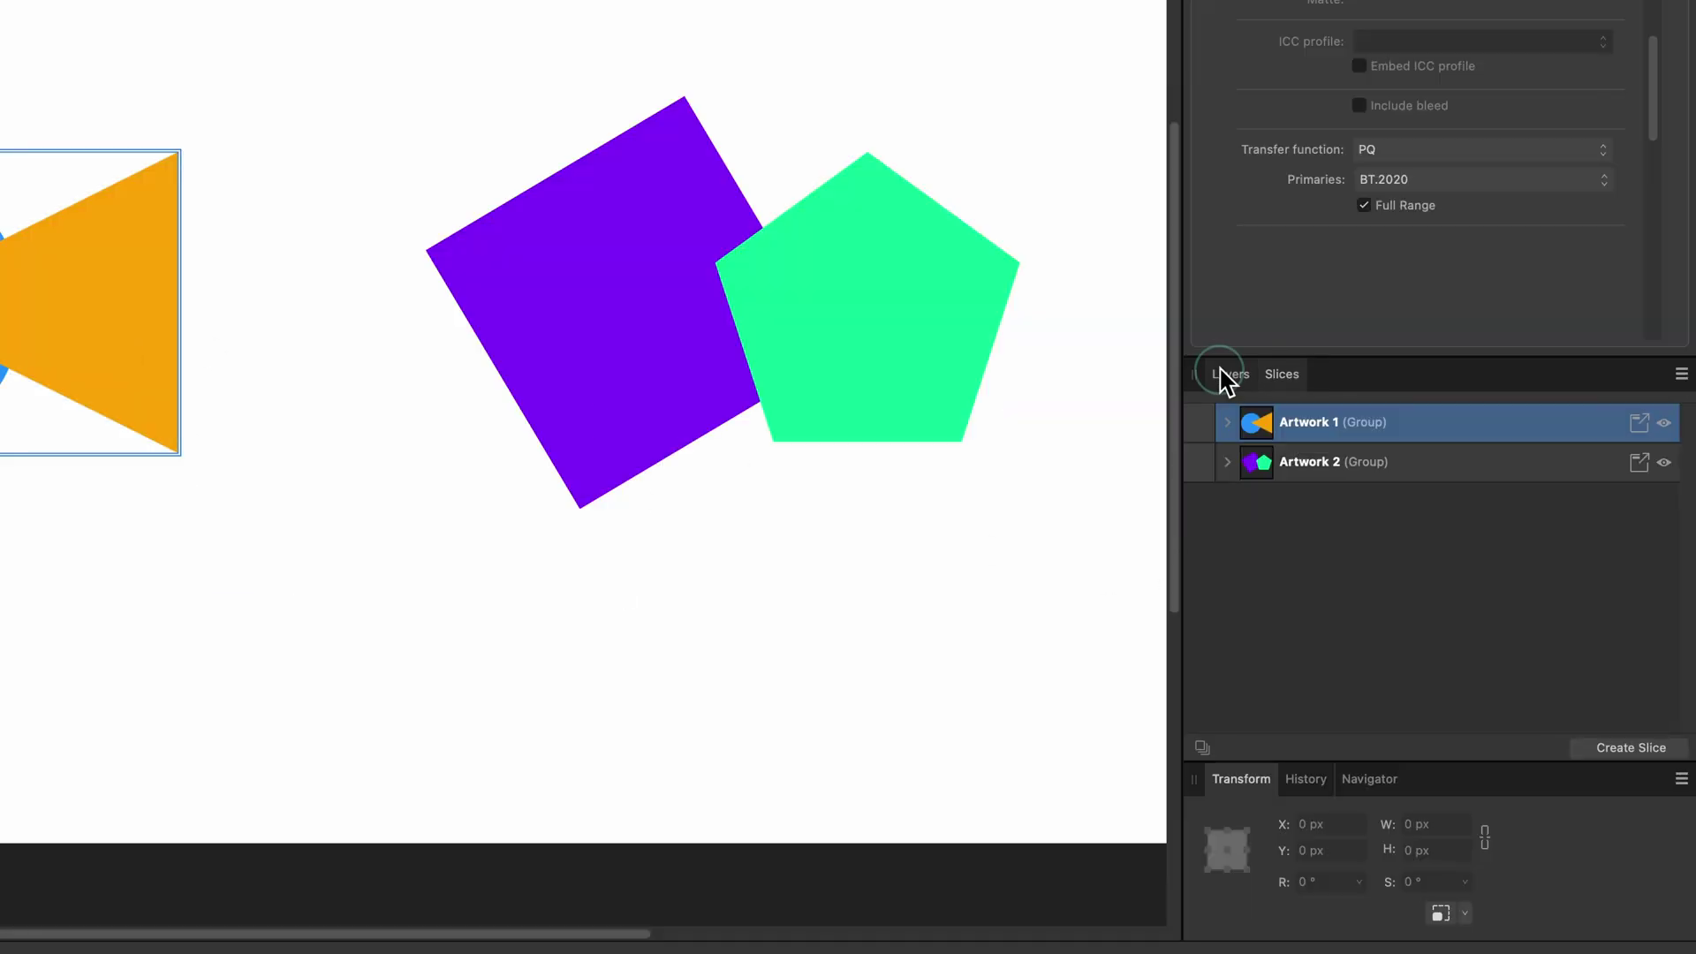
click(1347, 468)
click(1341, 434)
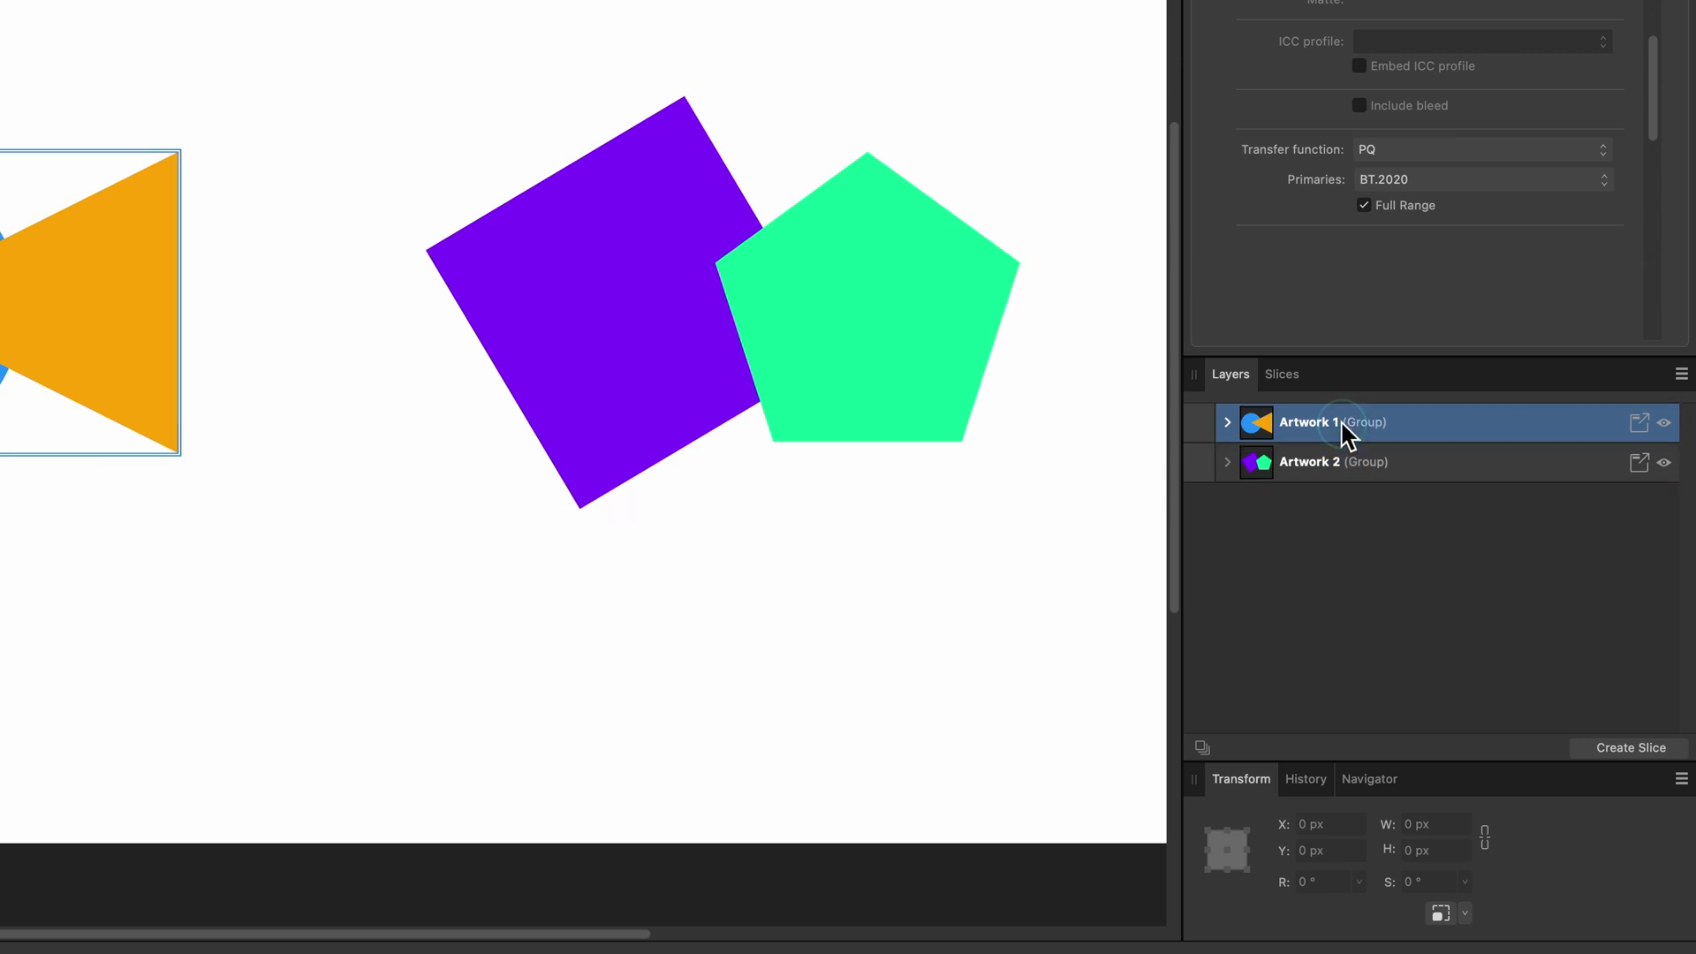
click(1344, 470)
click(1346, 436)
Show the Slices panel, select the Affinity Begin slice and leave it unchecked for export.
click(1282, 375)
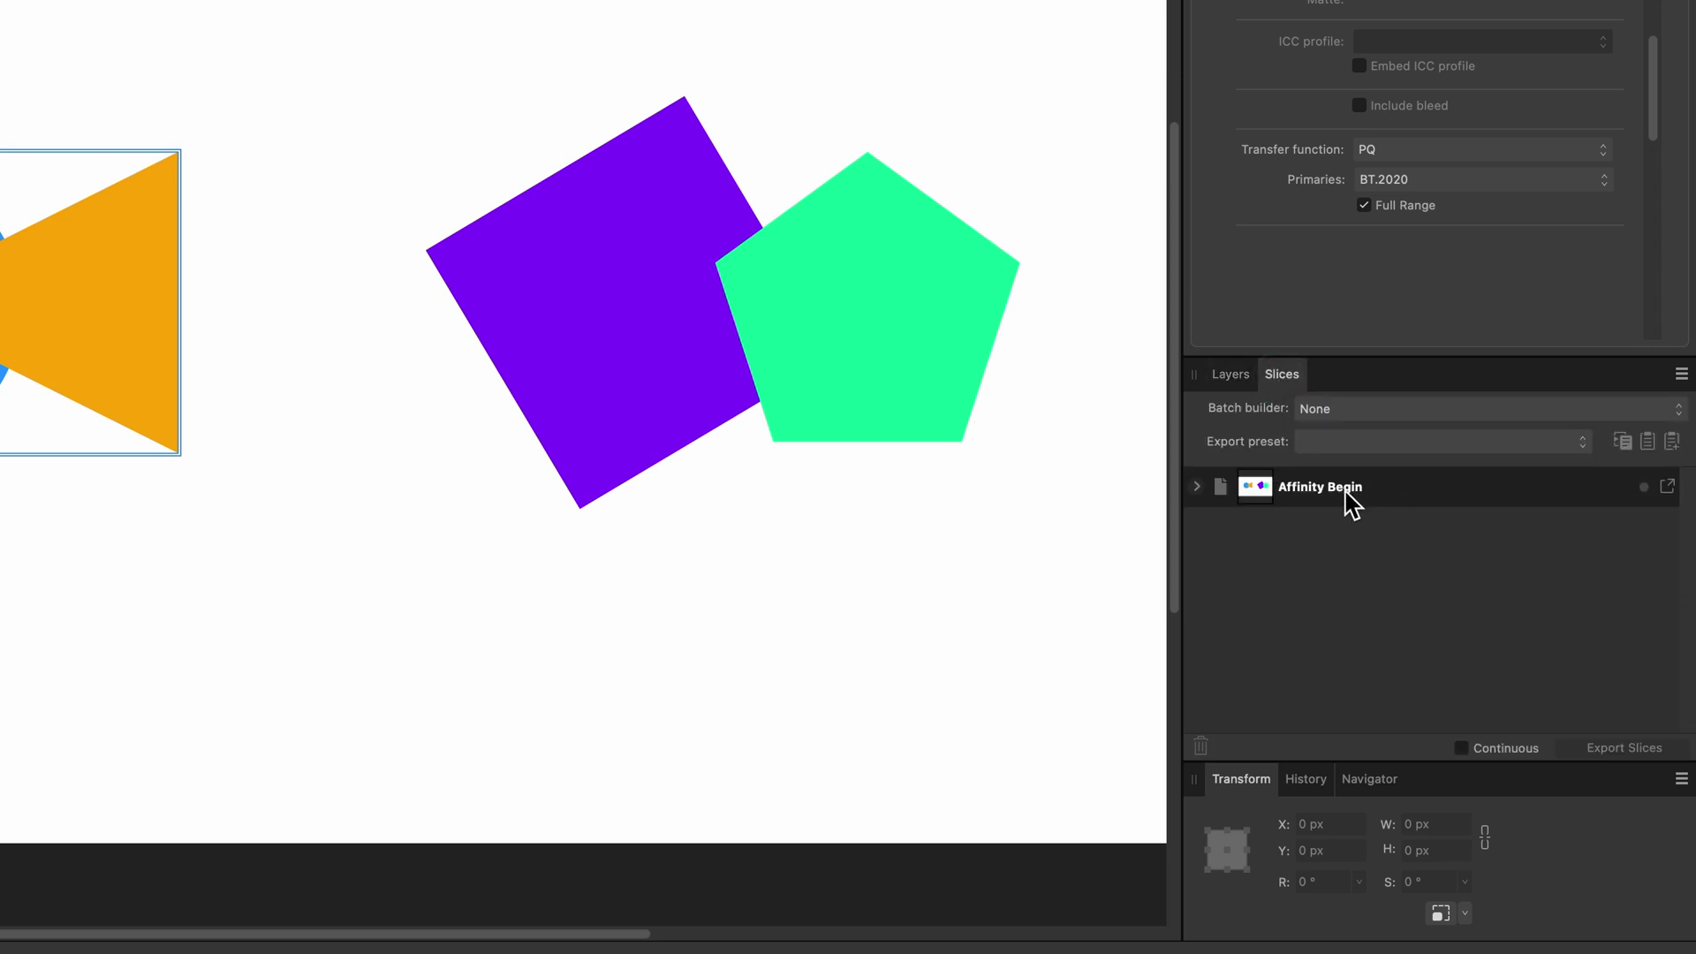
click(753, 528)
click(1336, 488)
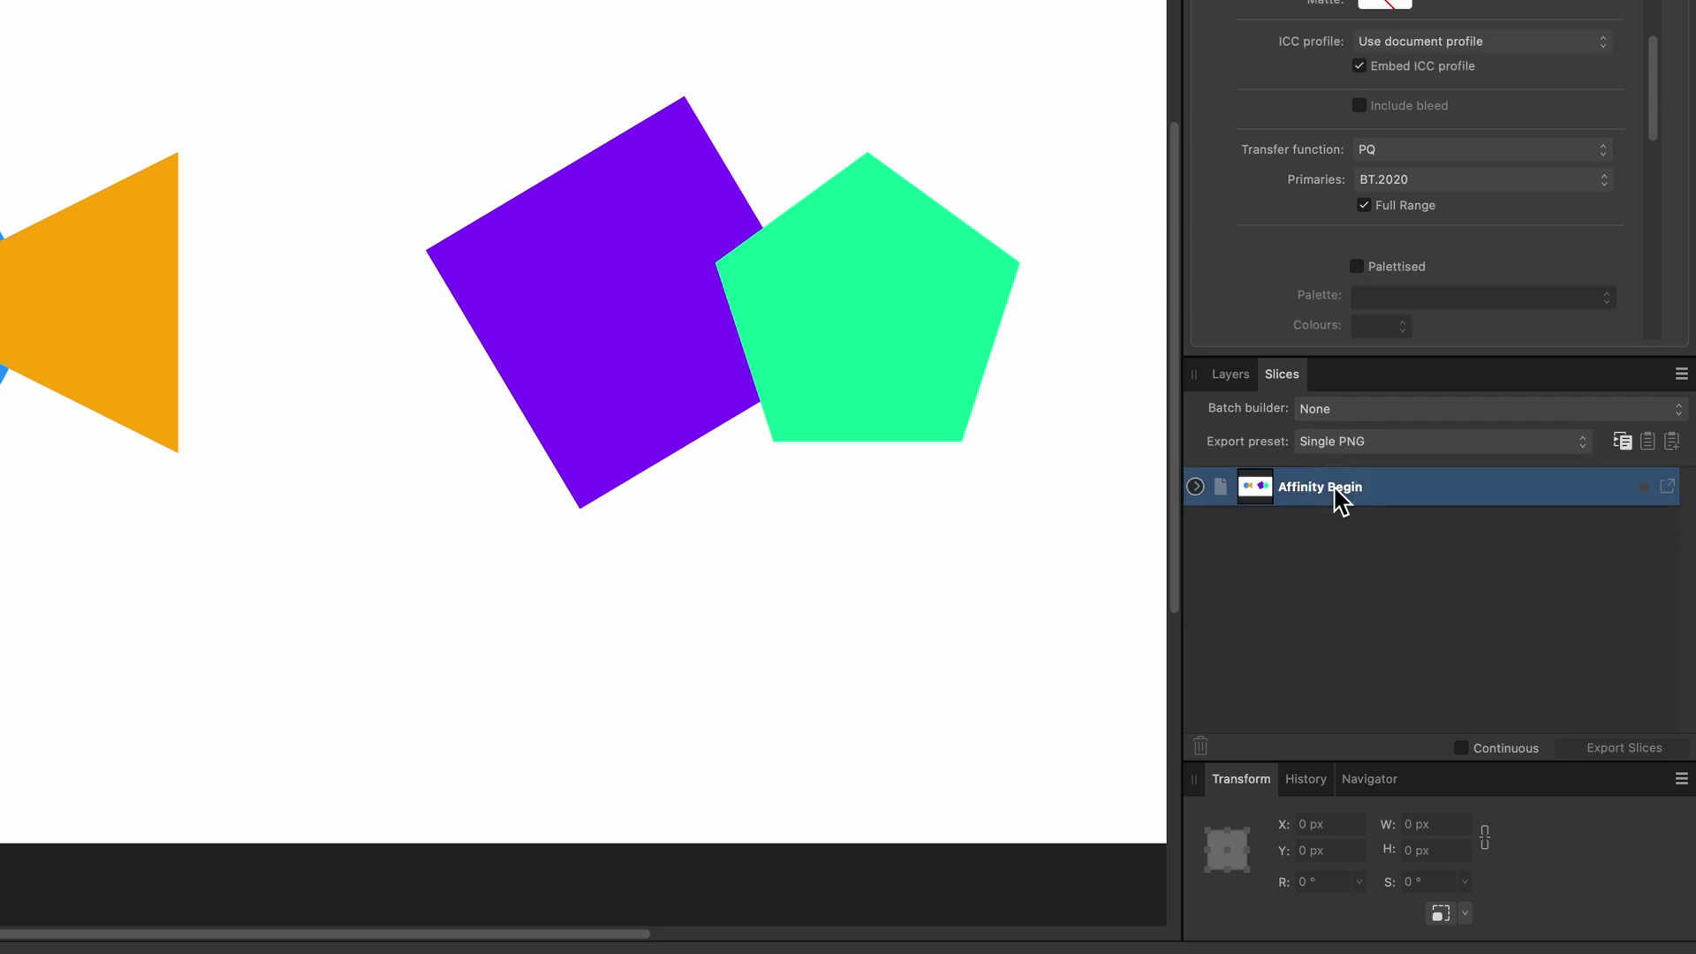
click(1646, 487)
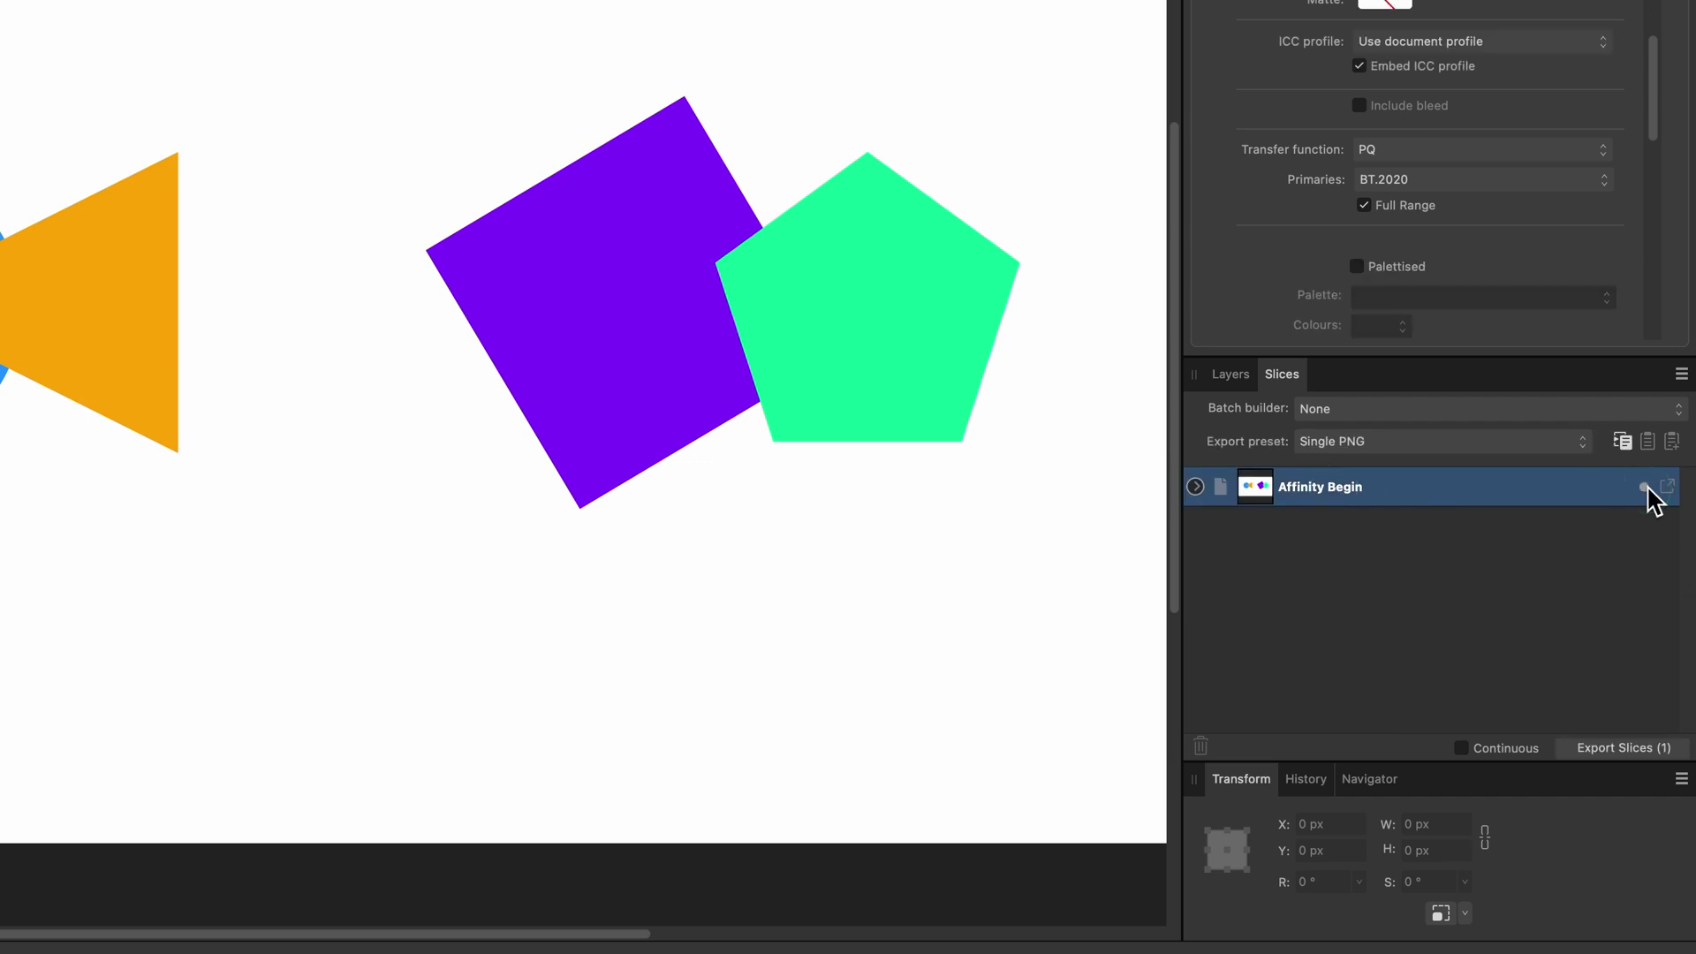
click(1646, 488)
click(1643, 487)
click(1644, 487)
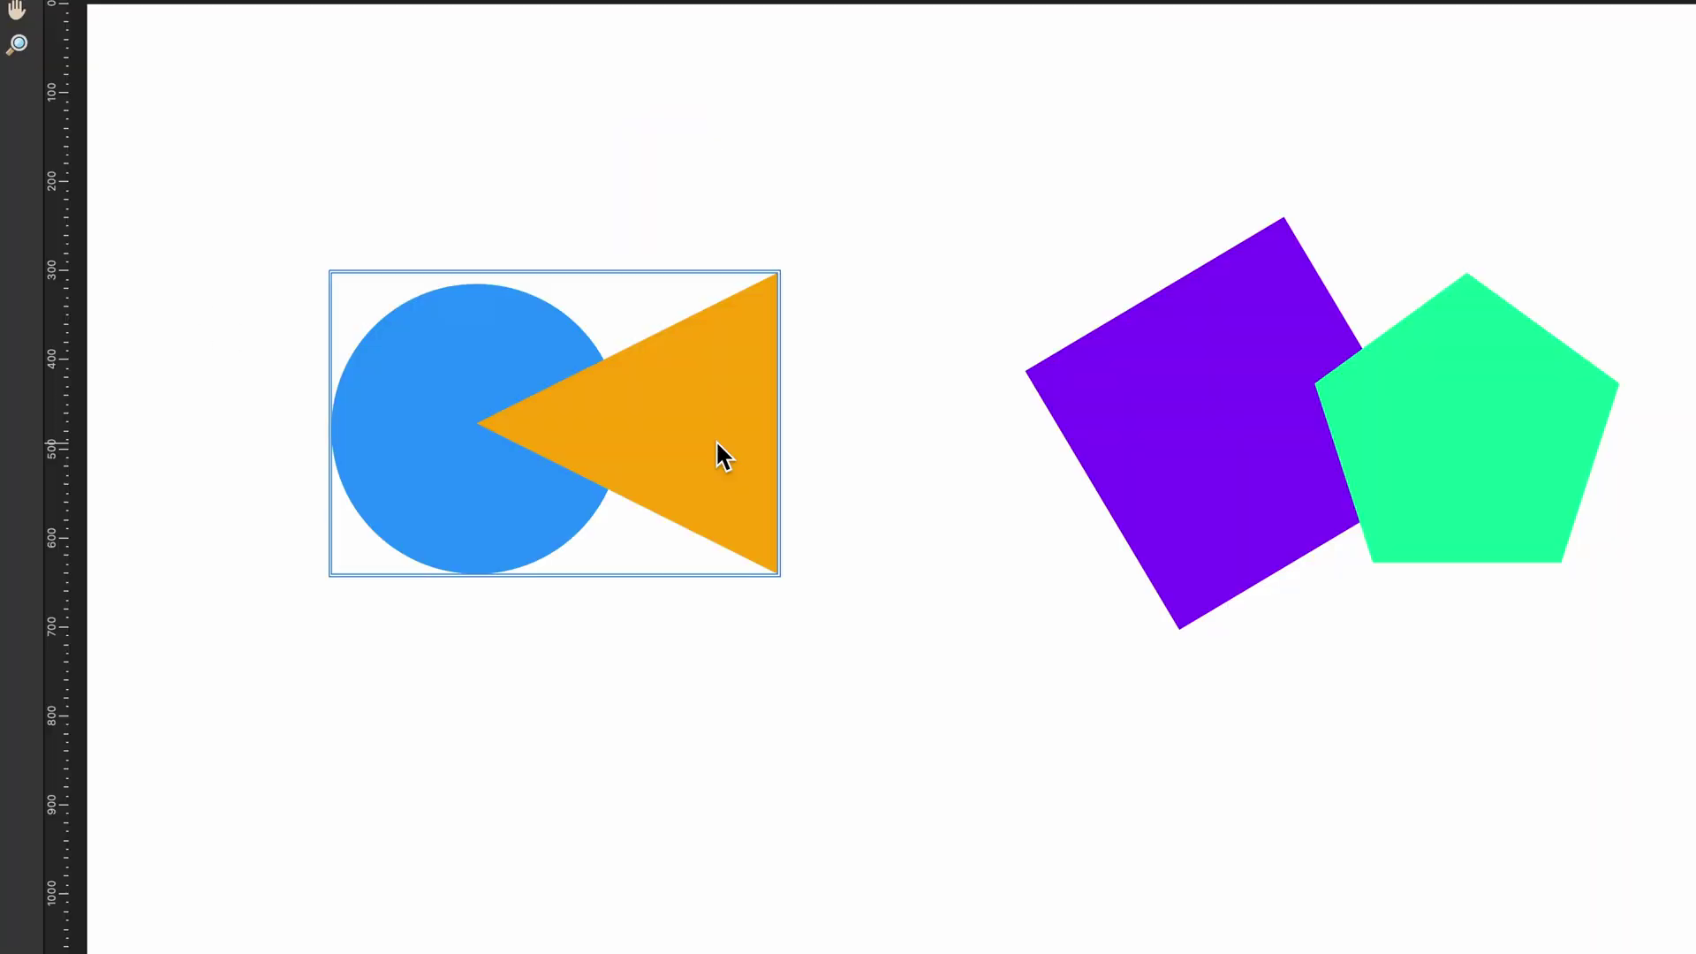
Use Create Slice on the Artwork 1 group, then on the Artwork 2 group.
right_click(117, 323)
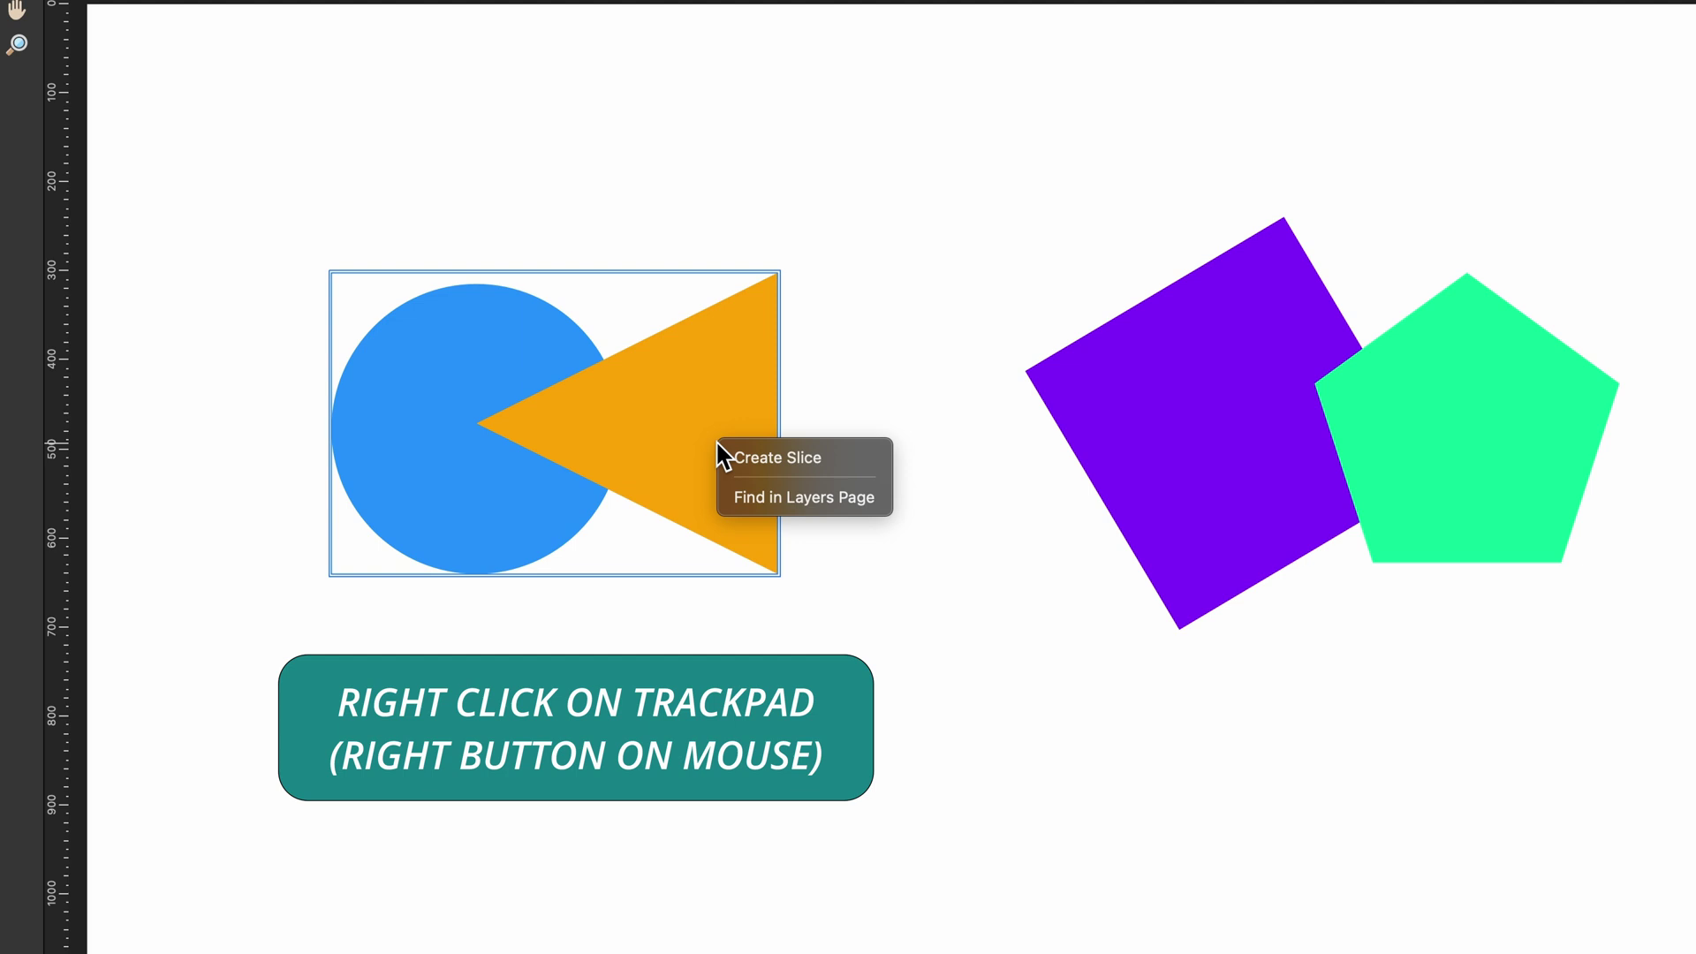
click(767, 461)
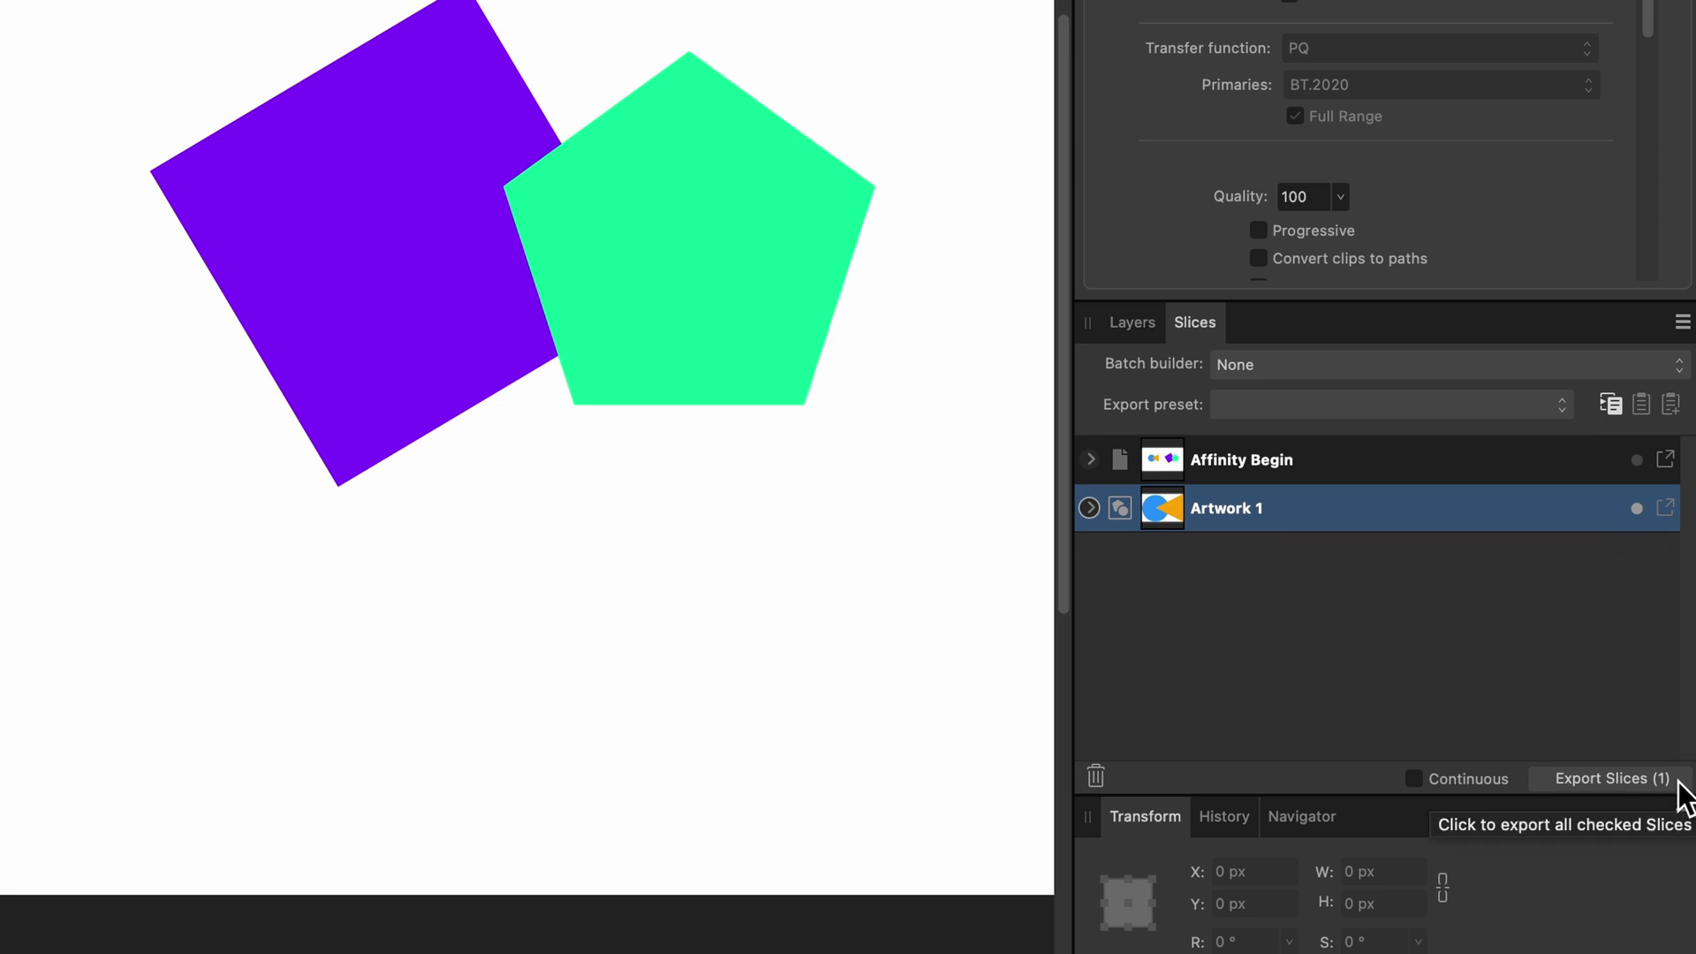
click(632, 270)
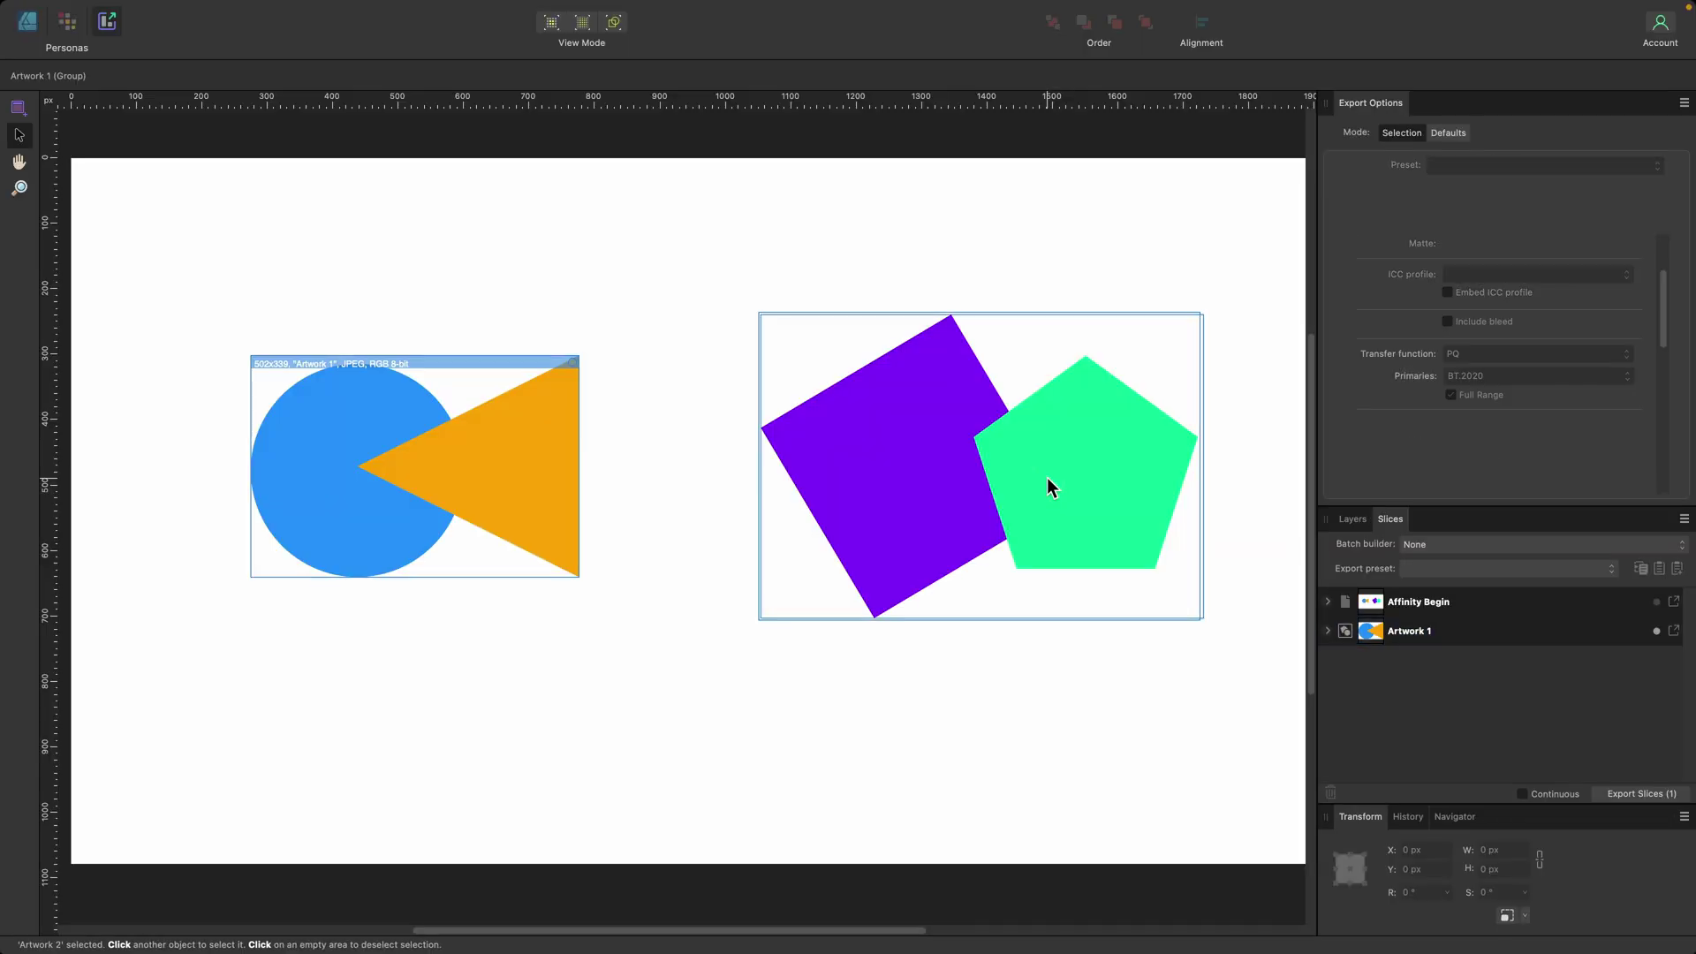
right_click(1047, 477)
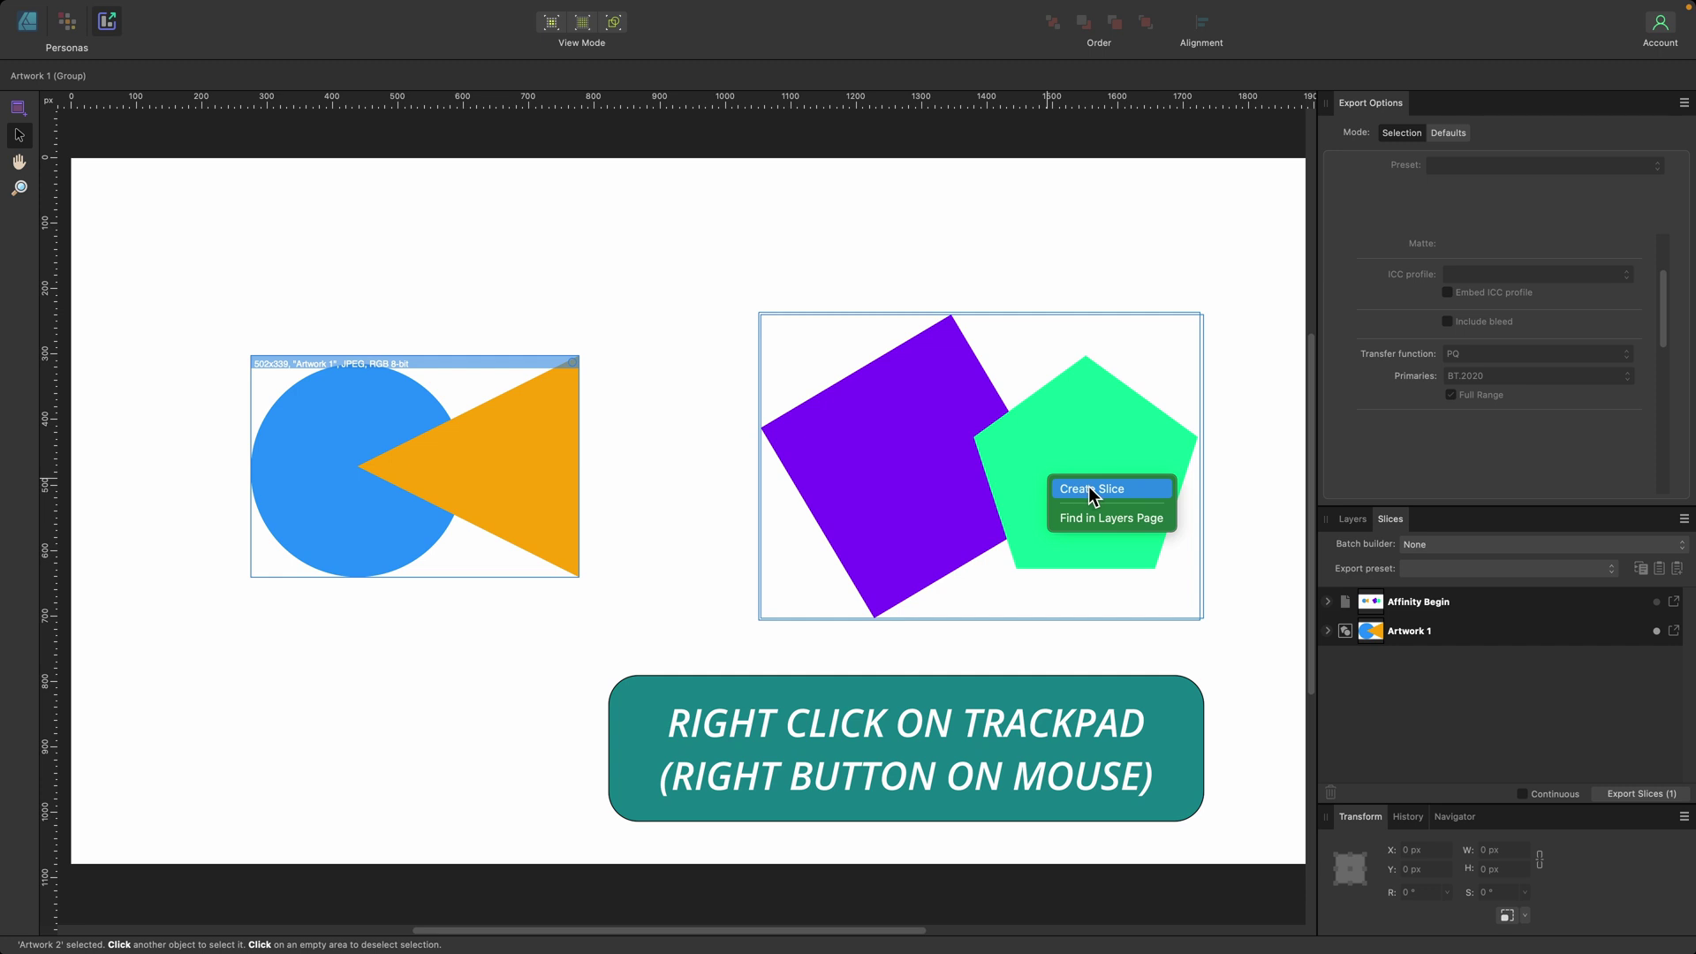
click(1089, 488)
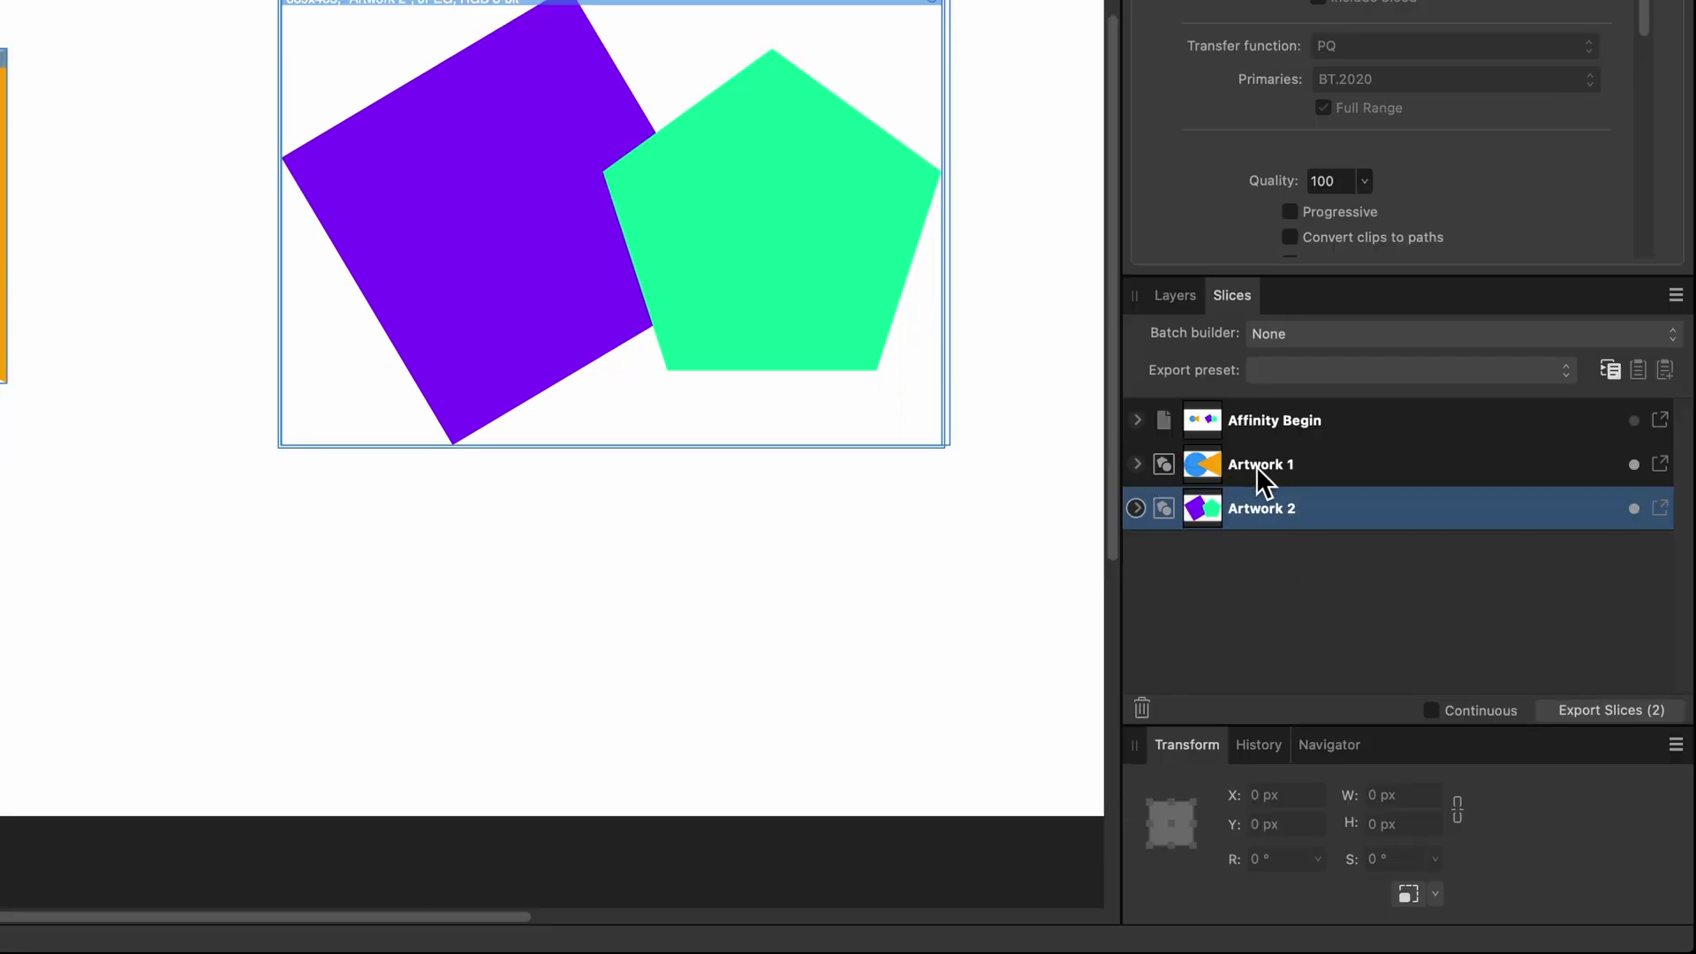
Expand the Artwork 1 slice and keep JPEG (Best quality) at 1x, dropping a trial 2x size.
click(1139, 465)
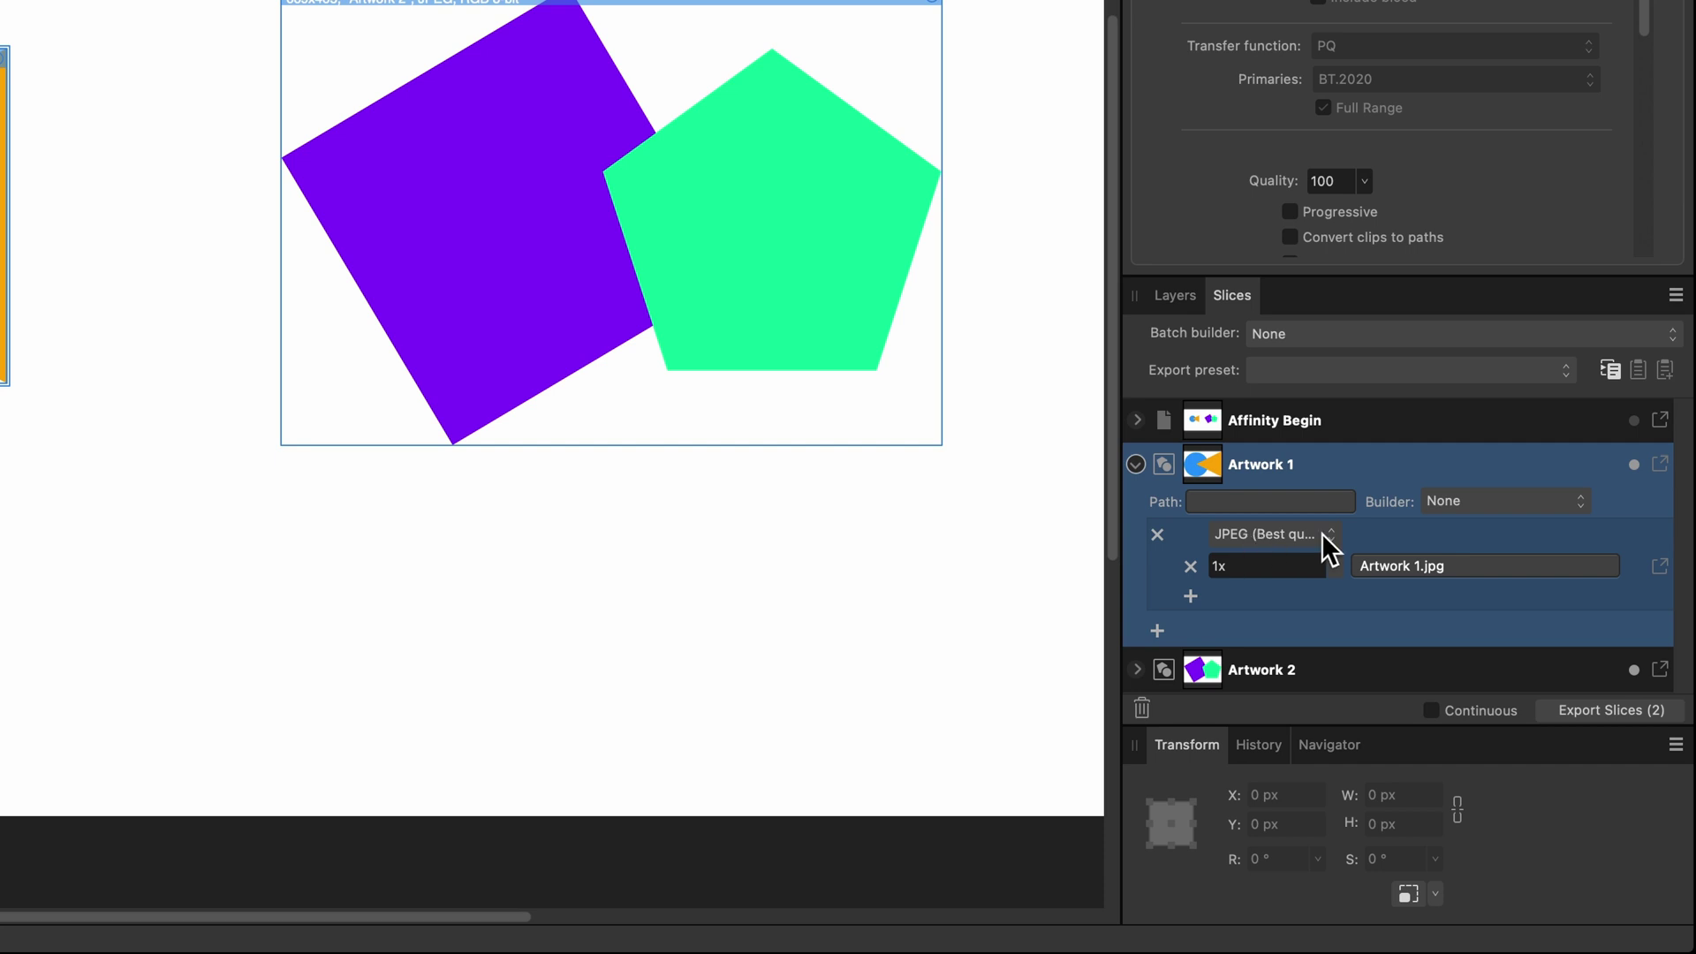
click(1313, 536)
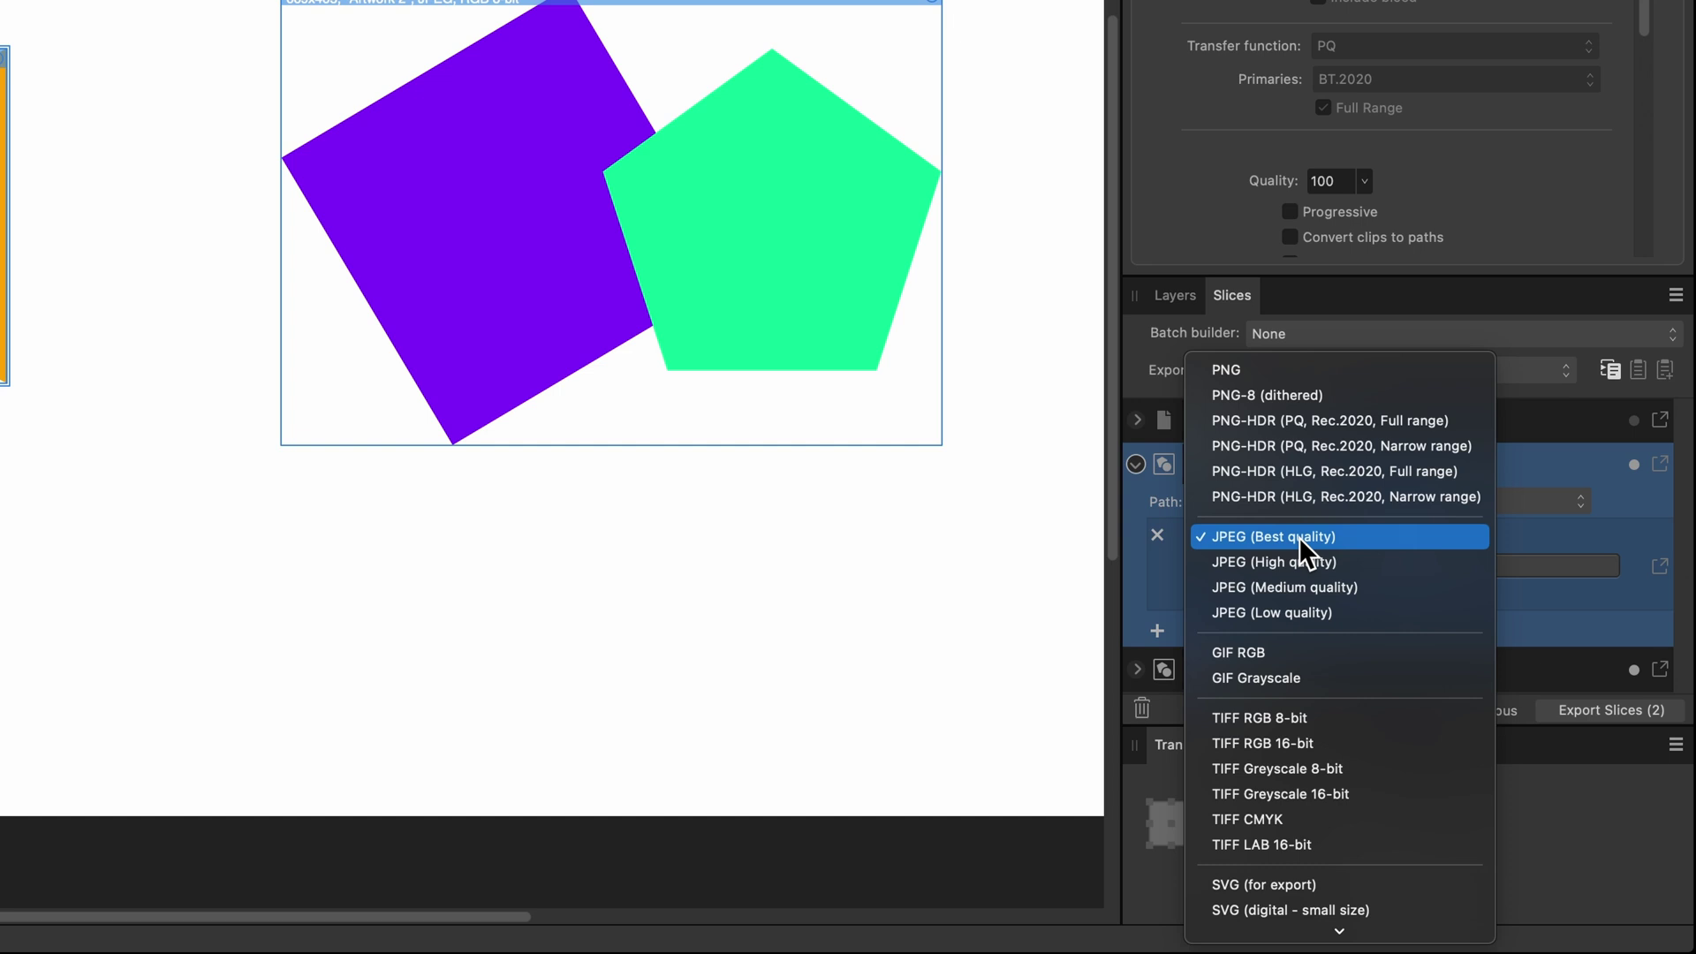
click(1299, 538)
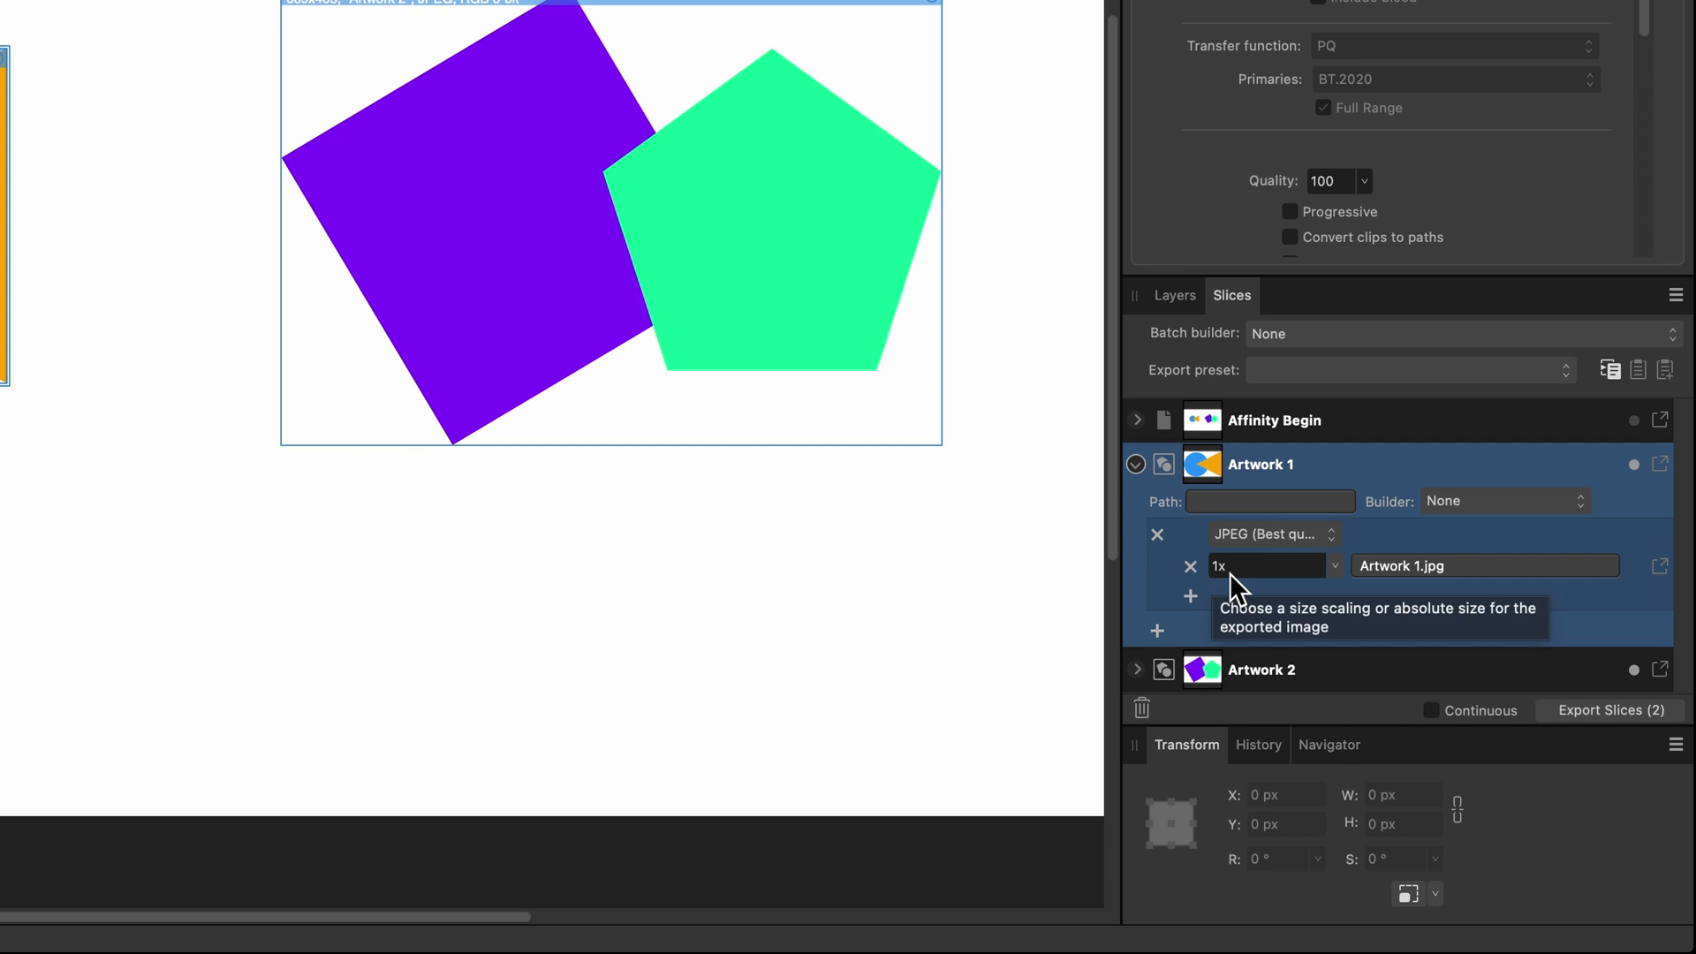
click(1190, 599)
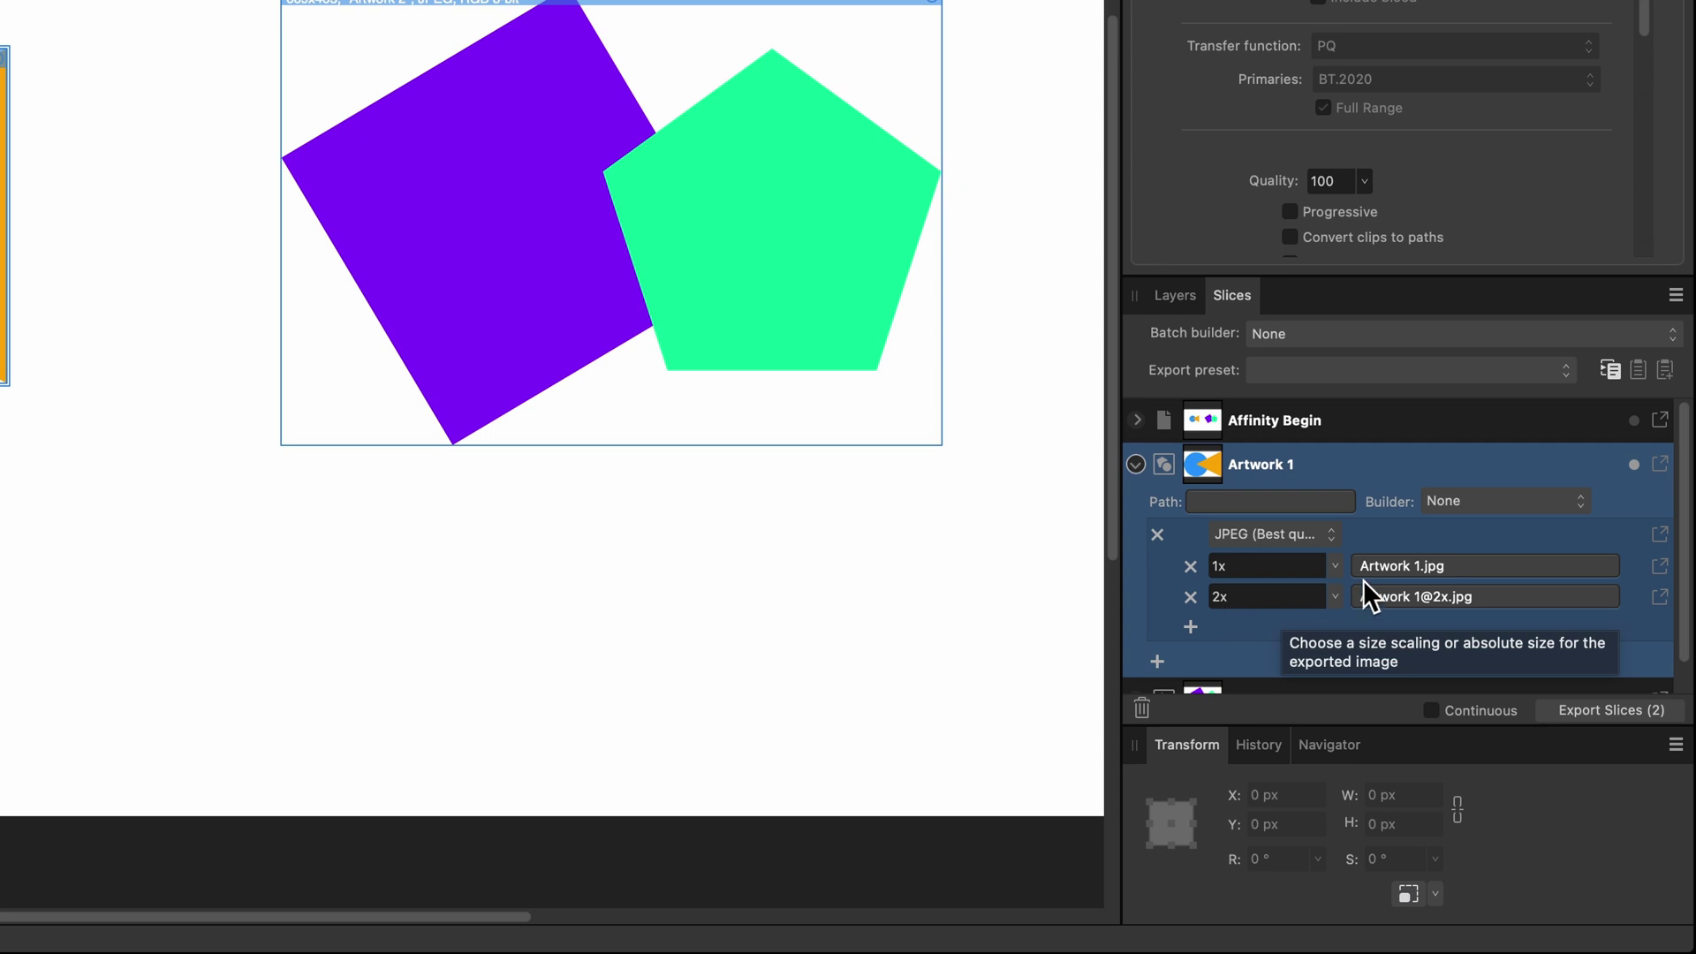
click(1190, 598)
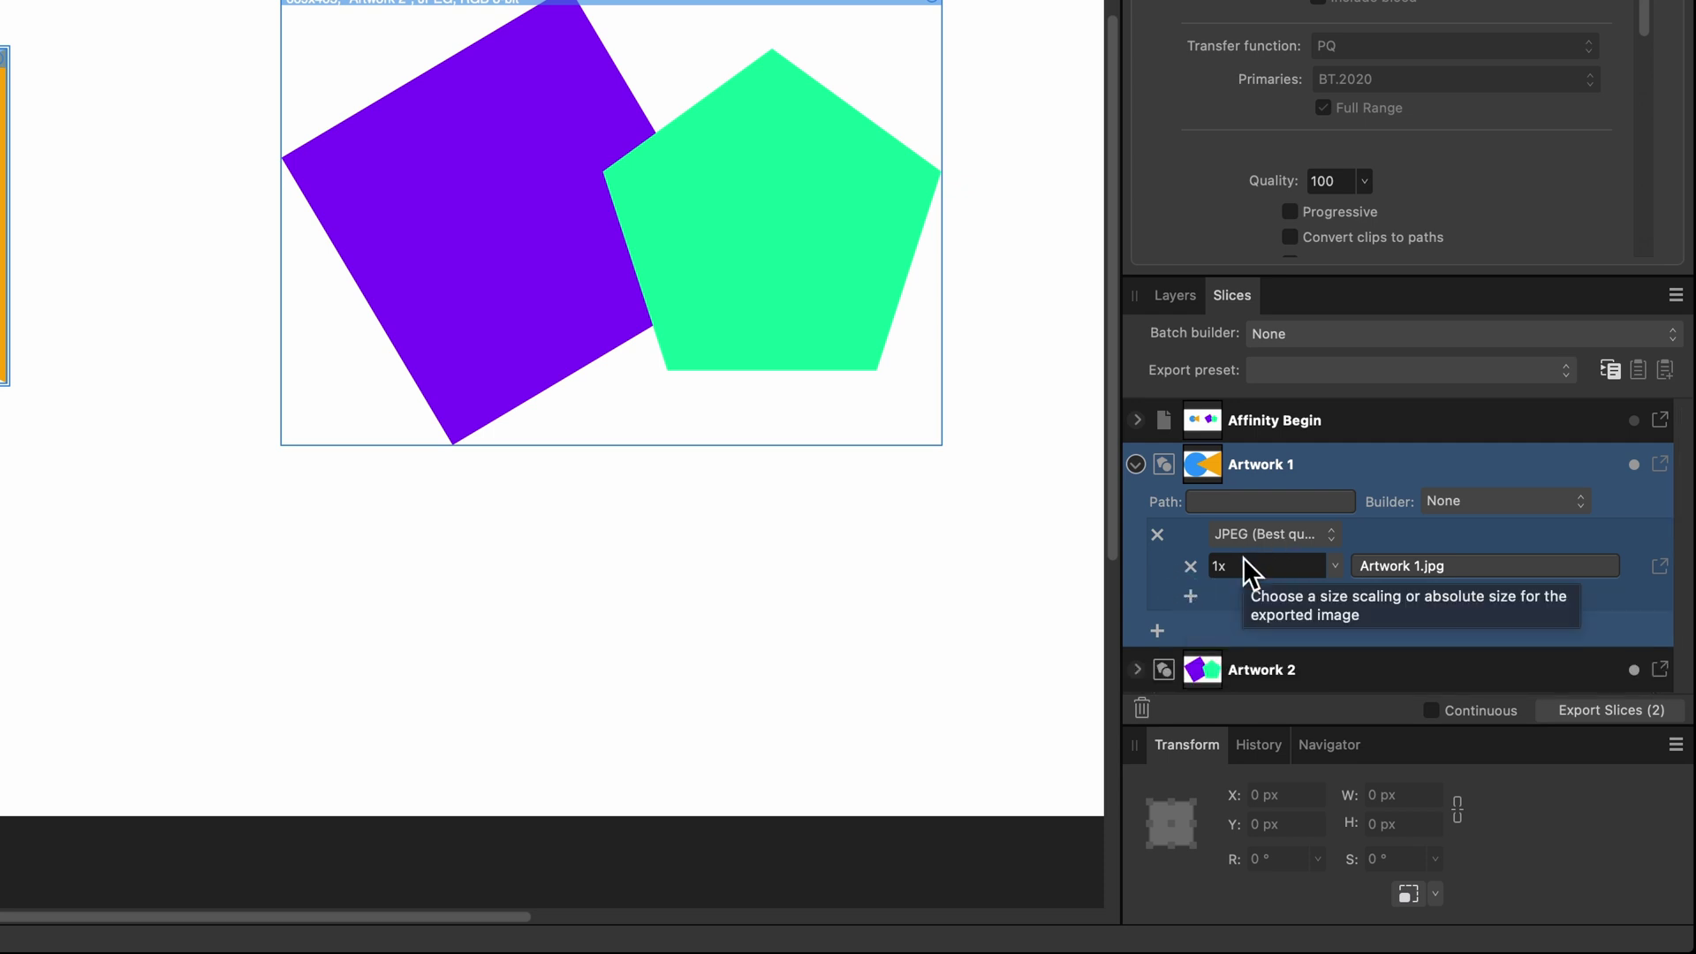
Add a second PNG export format to the Artwork 1 slice, producing Artwork 1.png.
click(1159, 633)
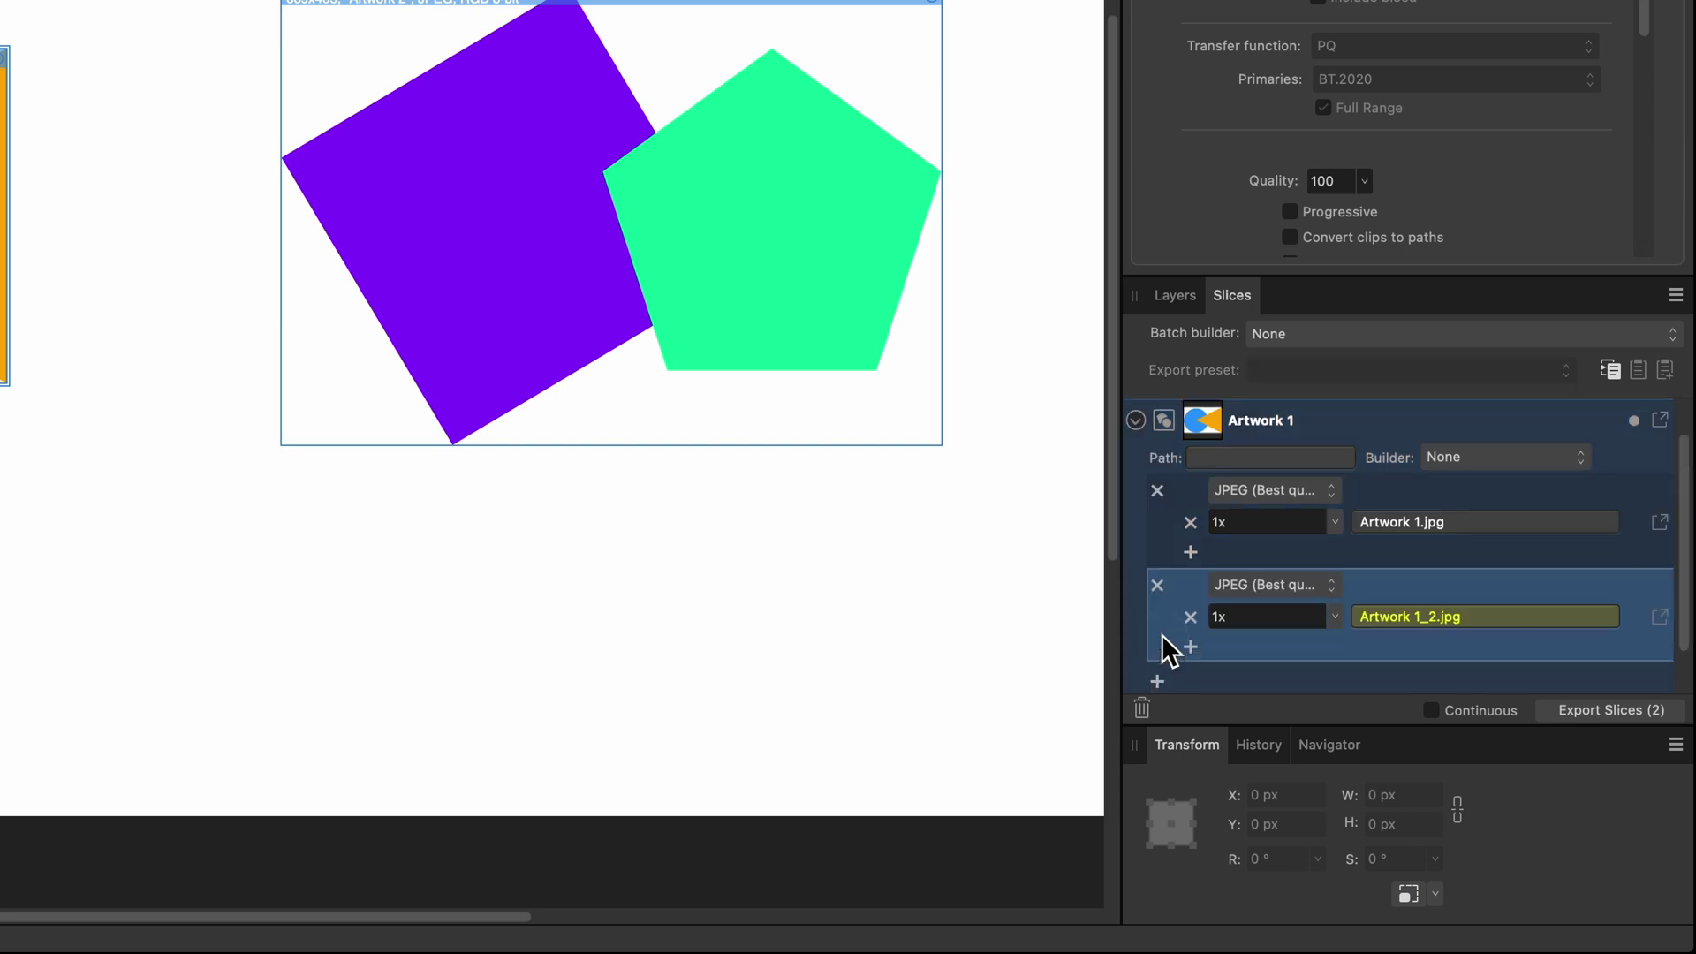
click(1290, 585)
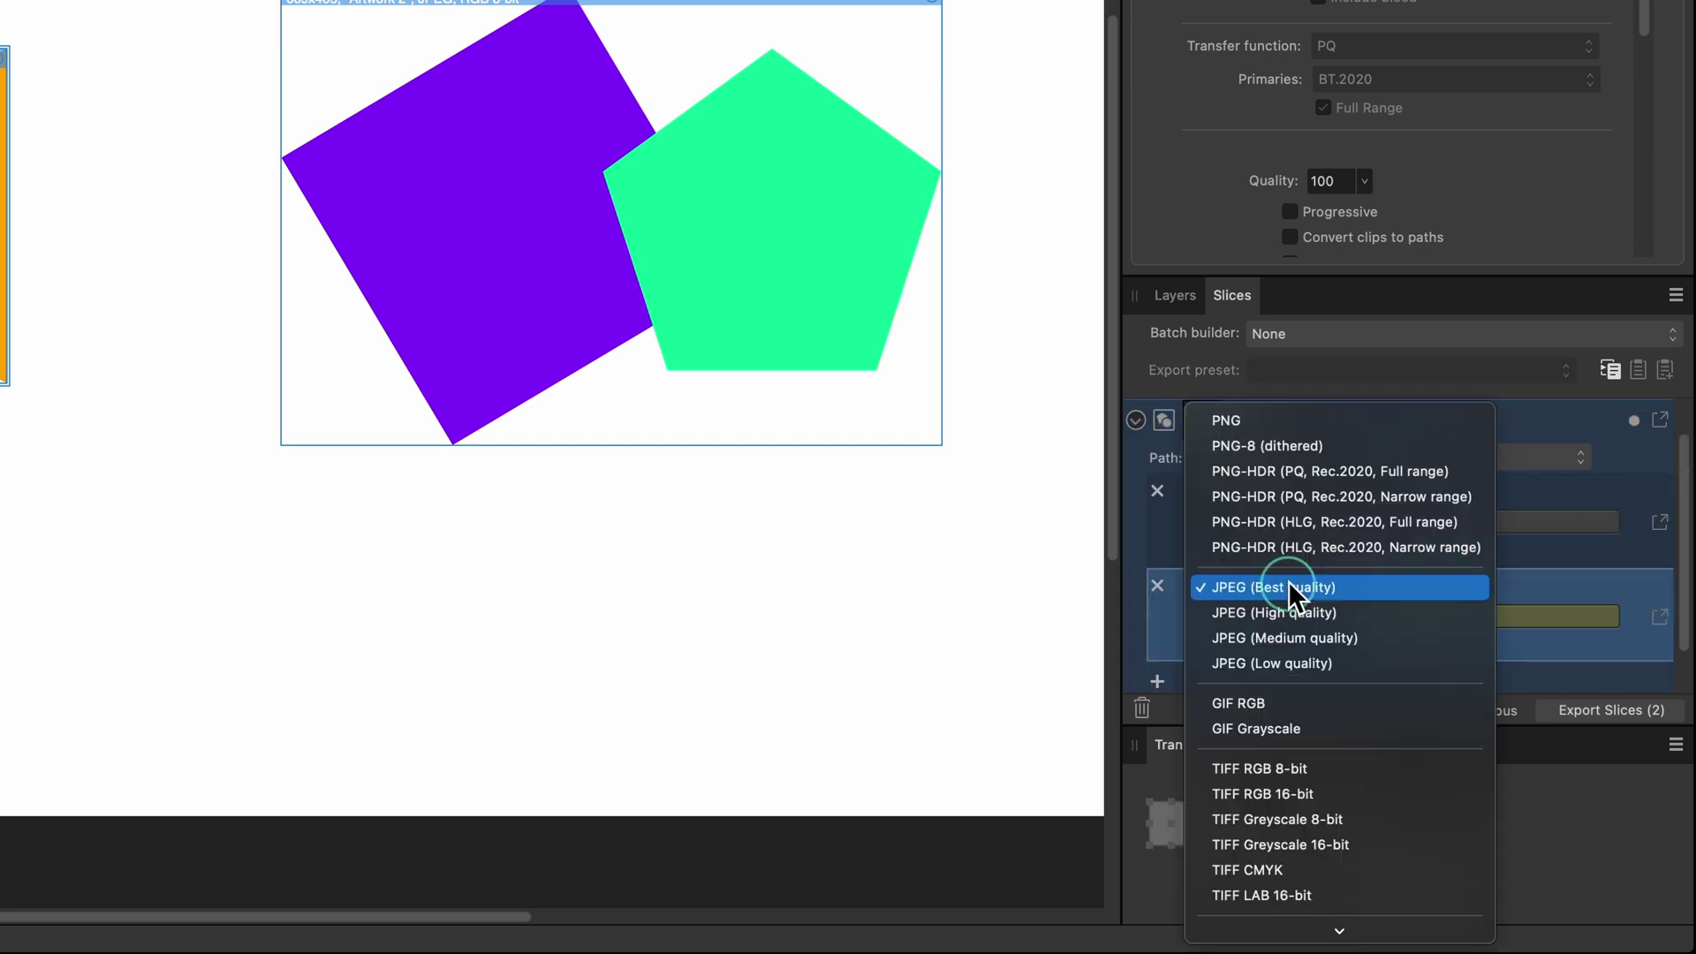
click(1311, 421)
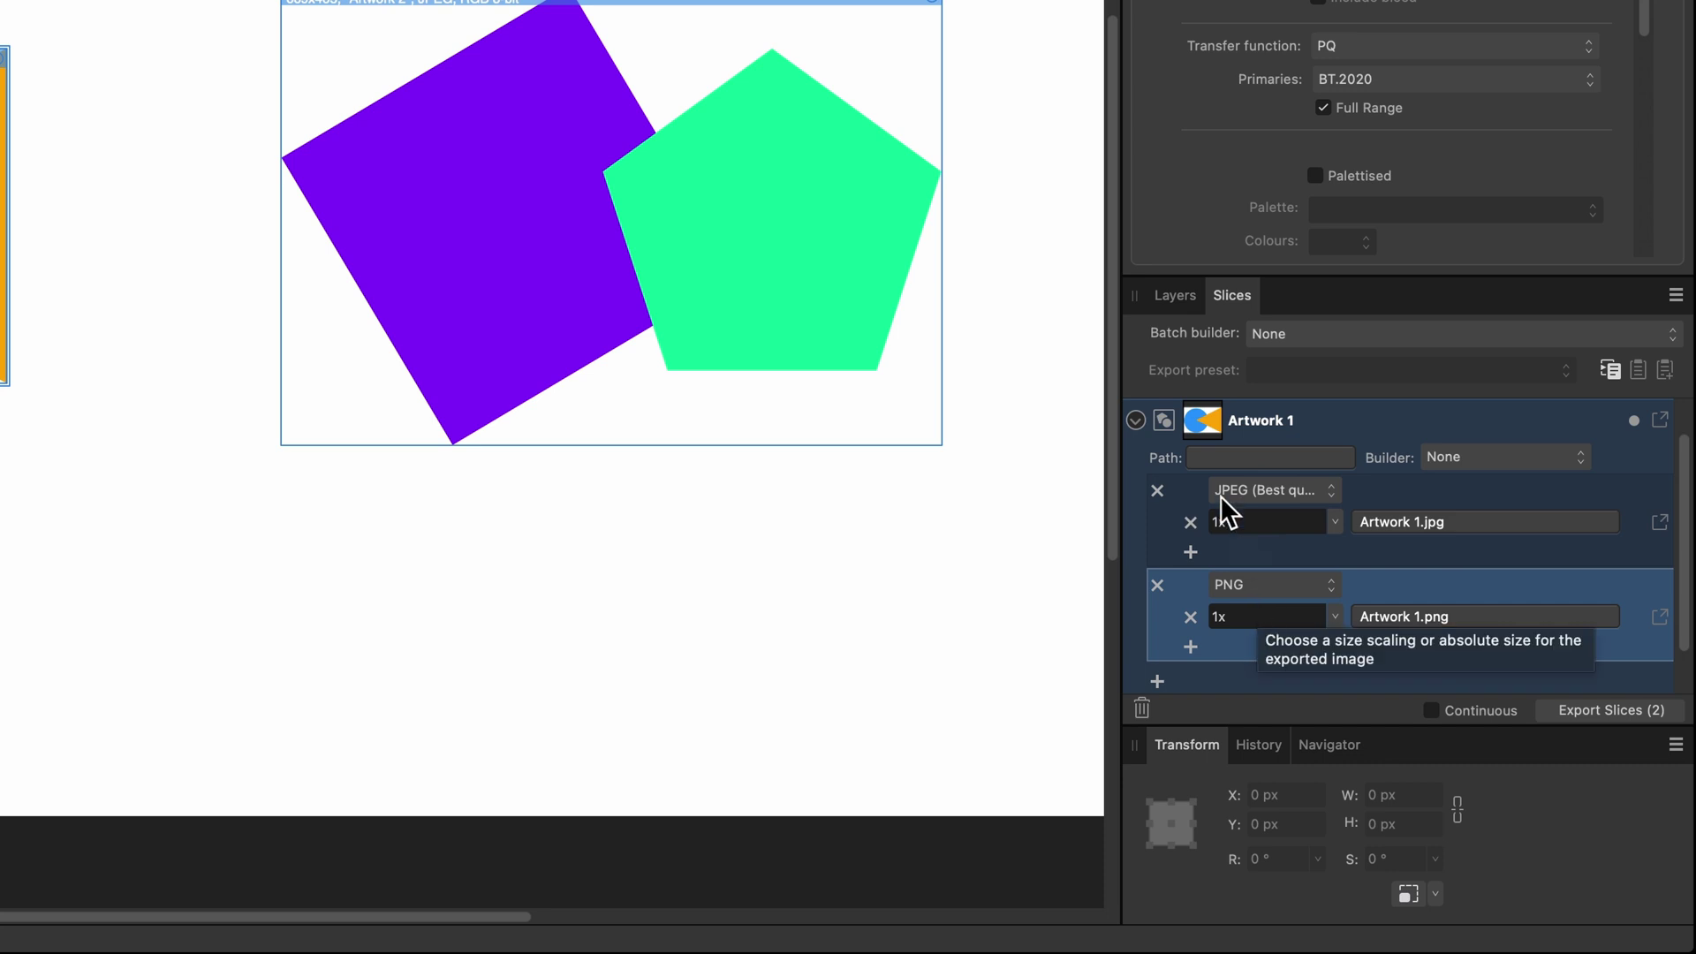
Copy the Artwork 1 slice's JPEG and PNG export setup.
click(1136, 420)
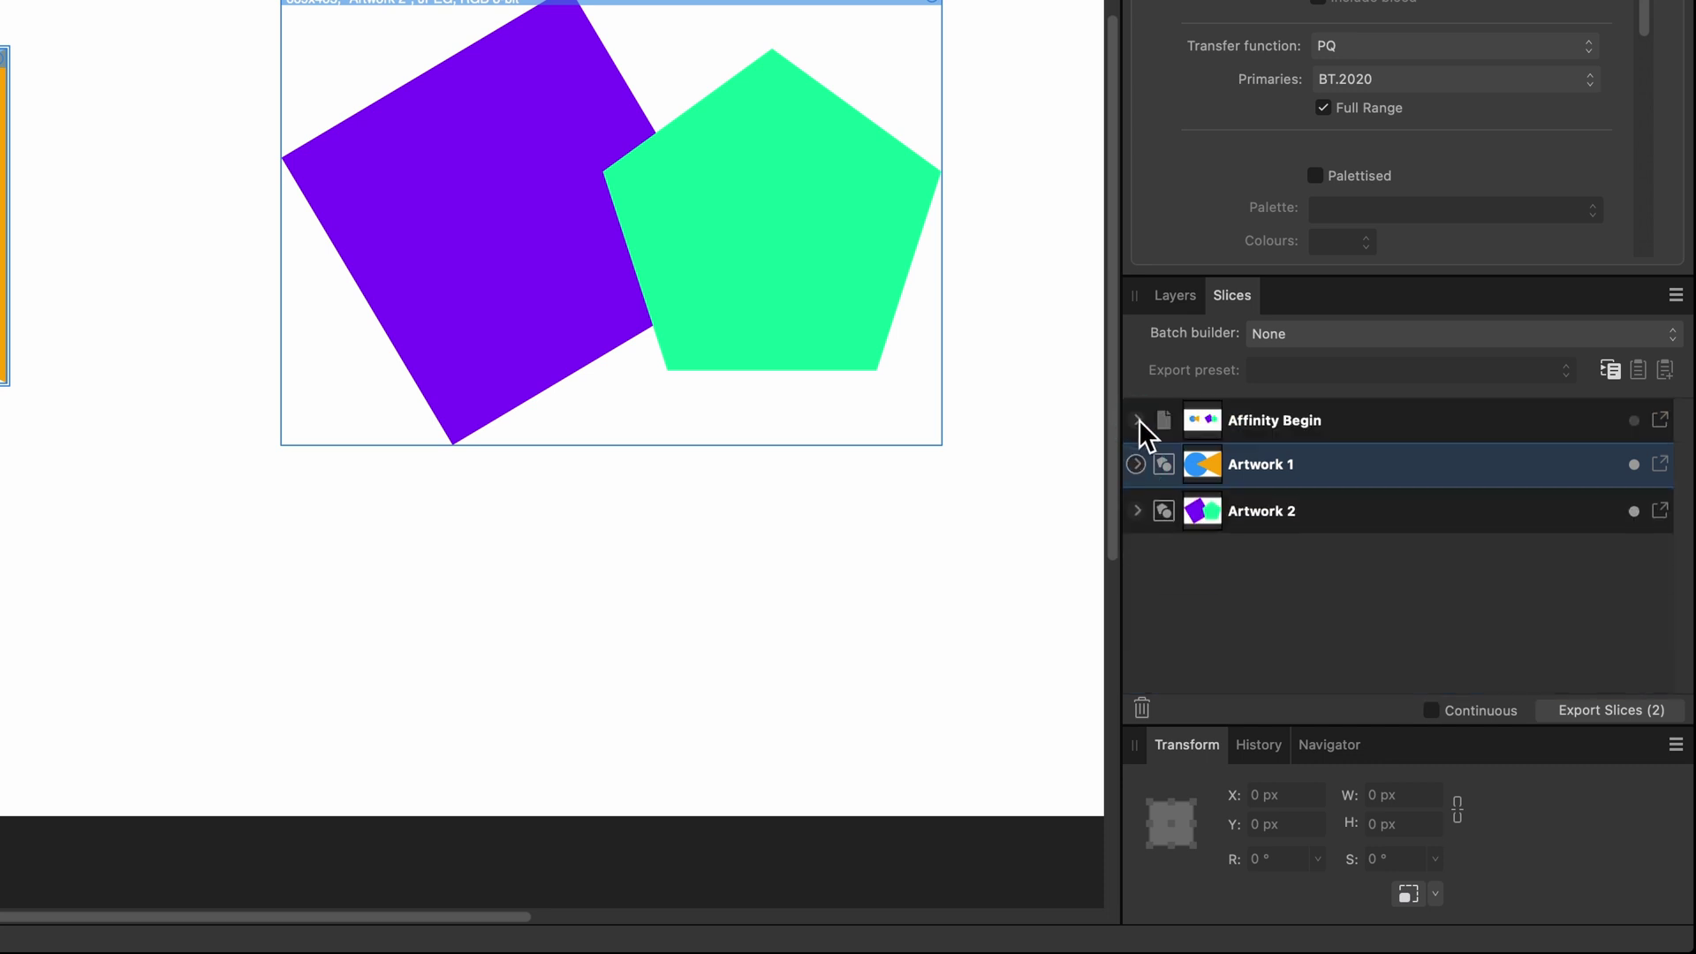
click(1137, 509)
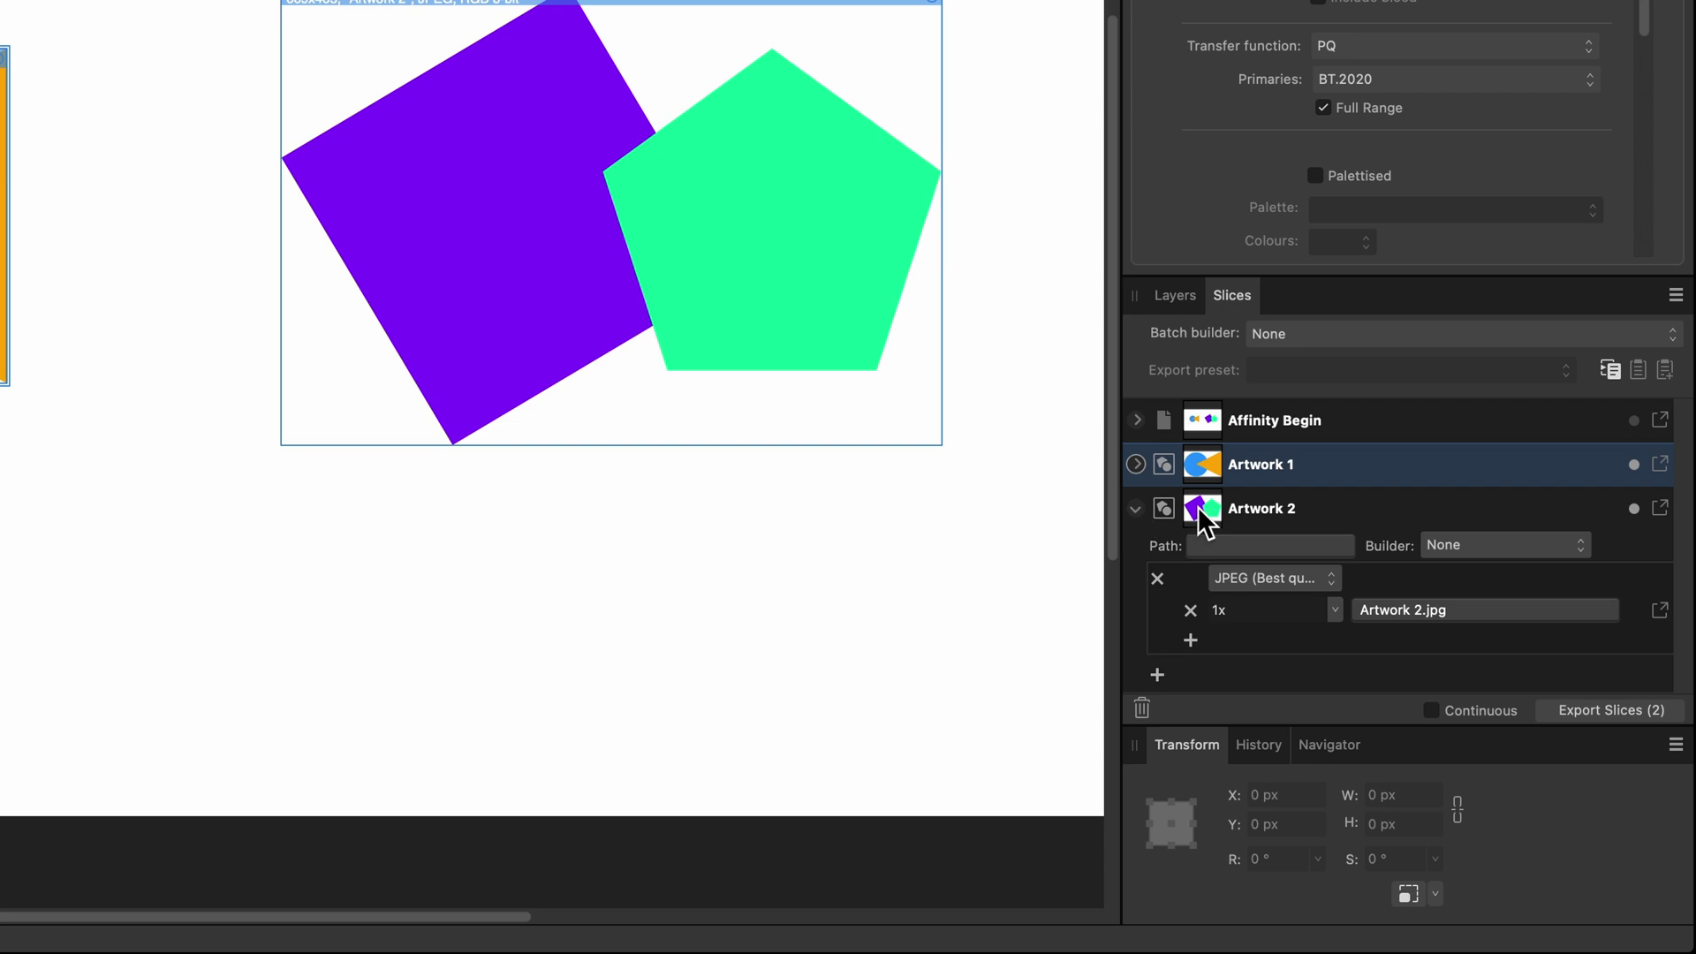
click(1288, 477)
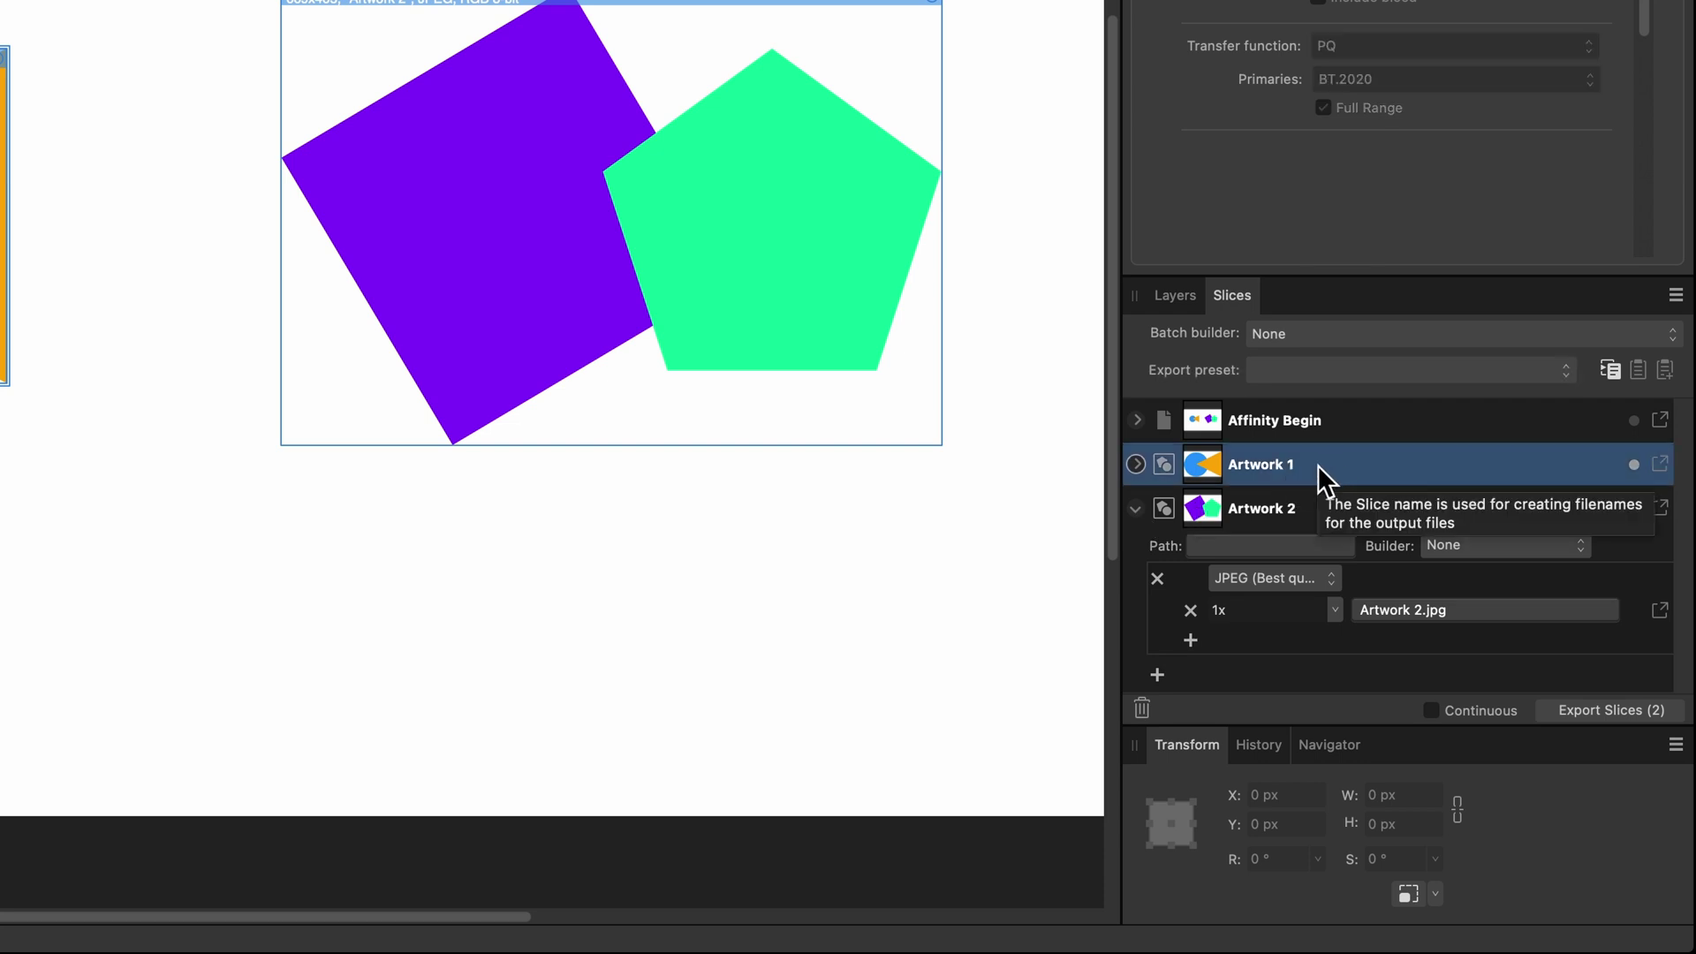
click(1610, 368)
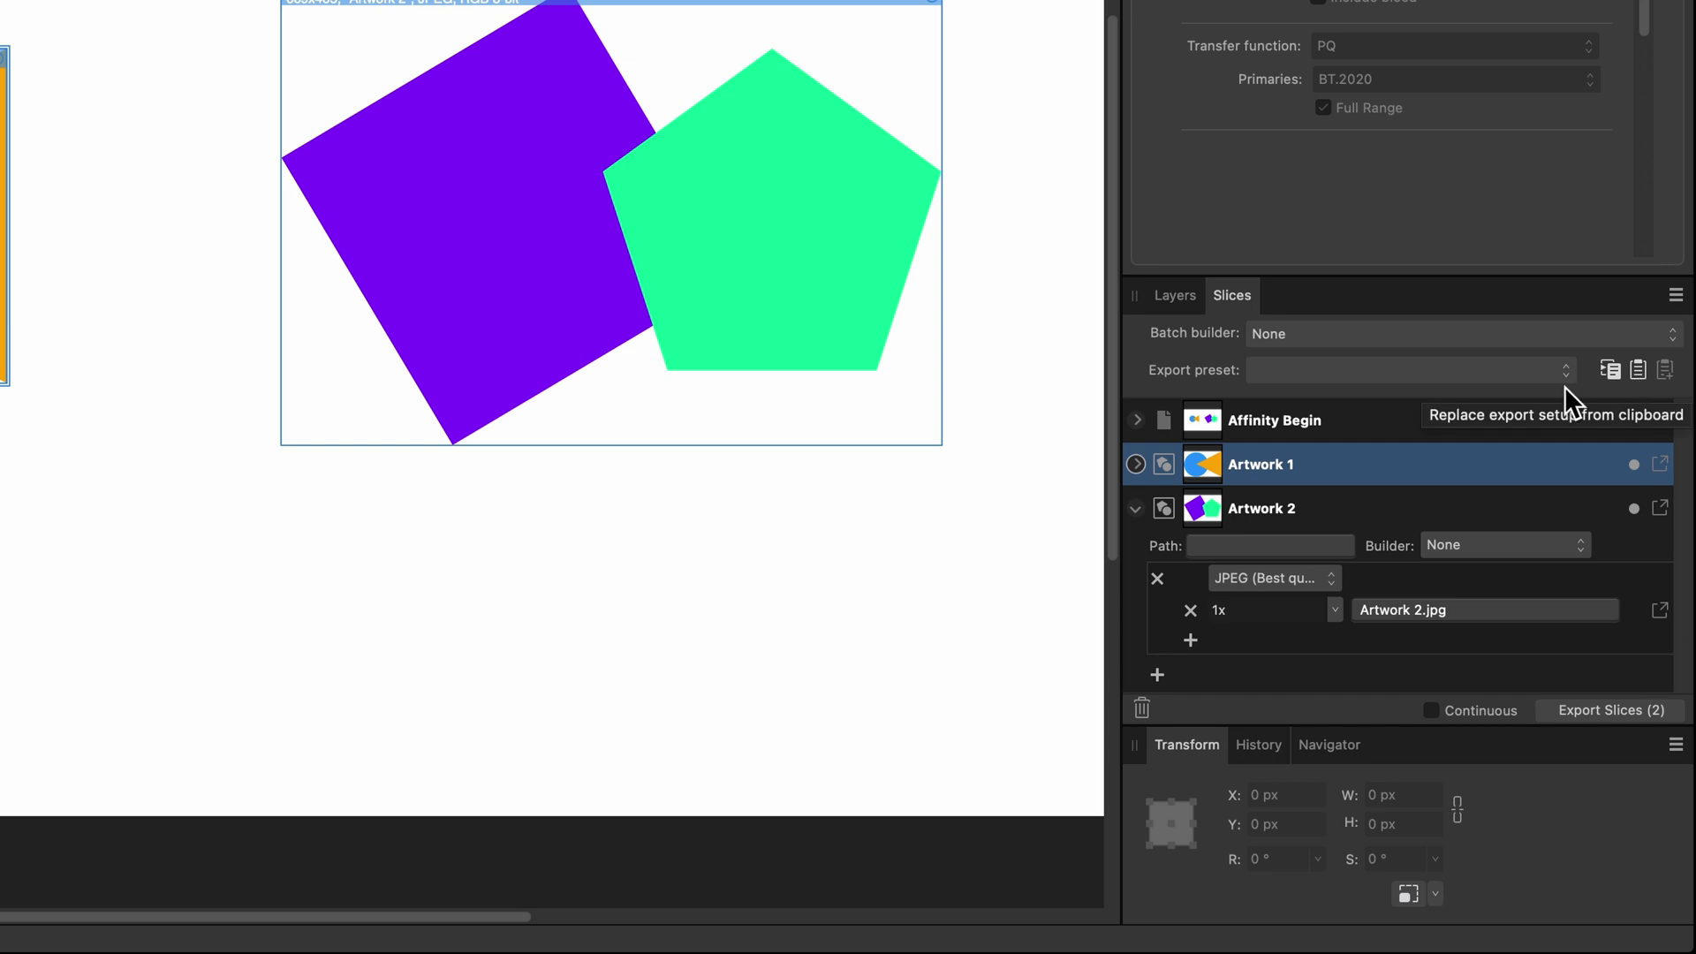
Paste the JPEG and PNG setup onto the Artwork 2 slice and collapse it.
click(1289, 509)
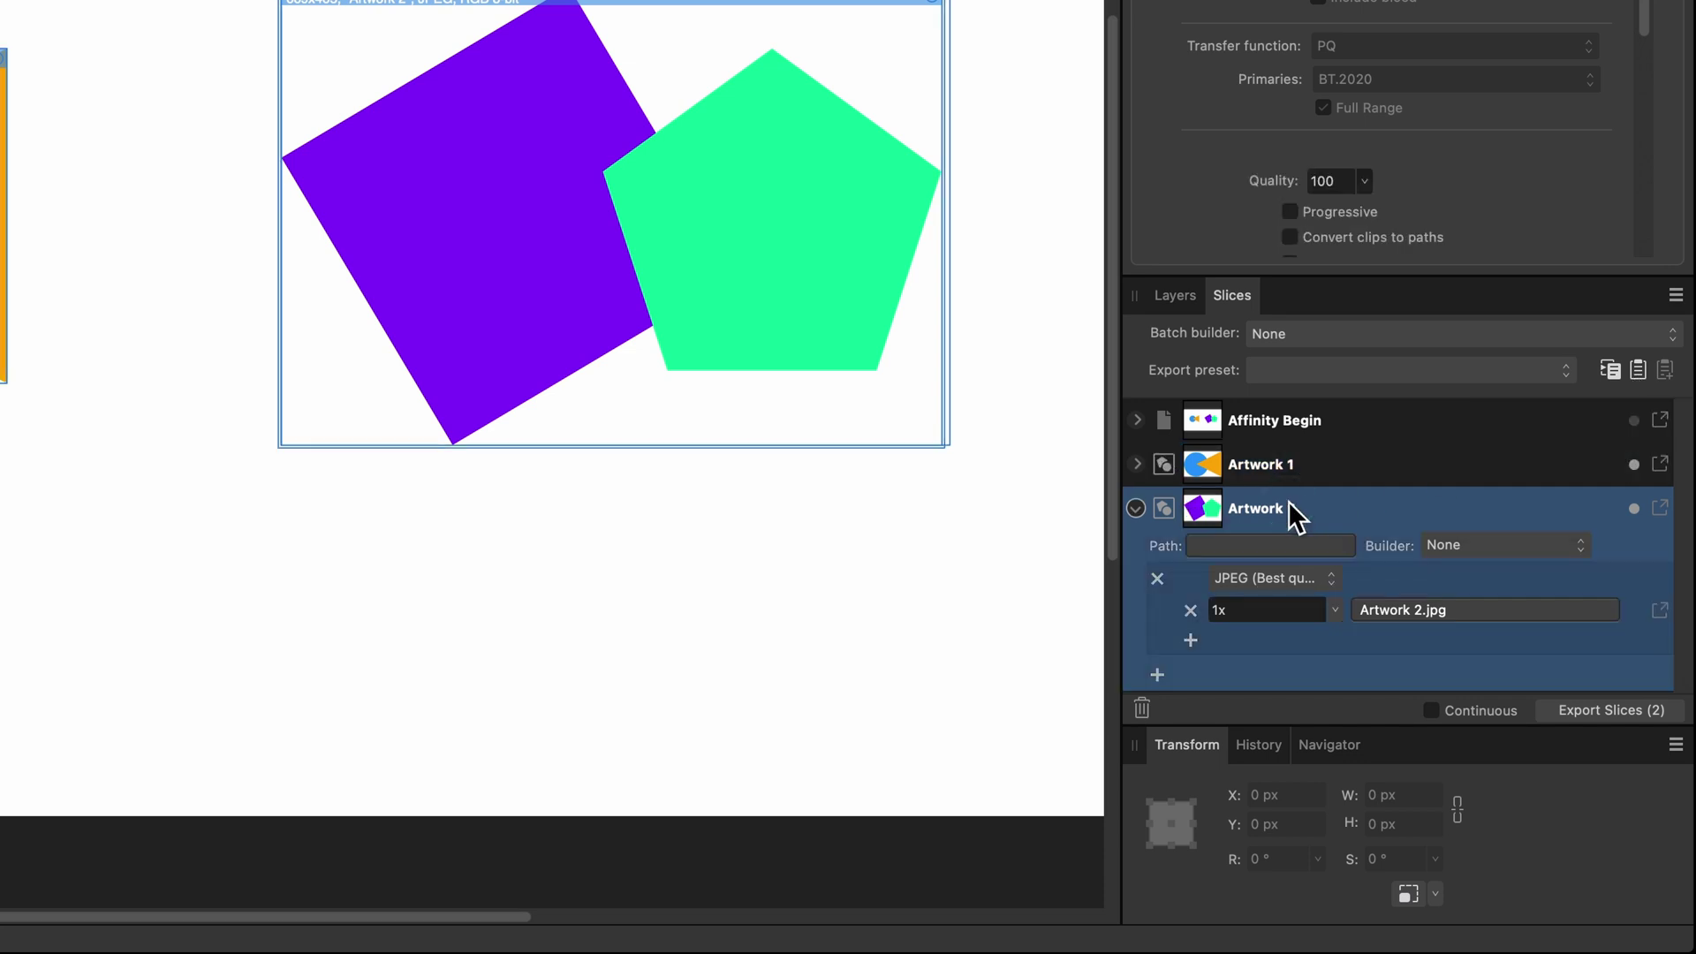
click(1136, 509)
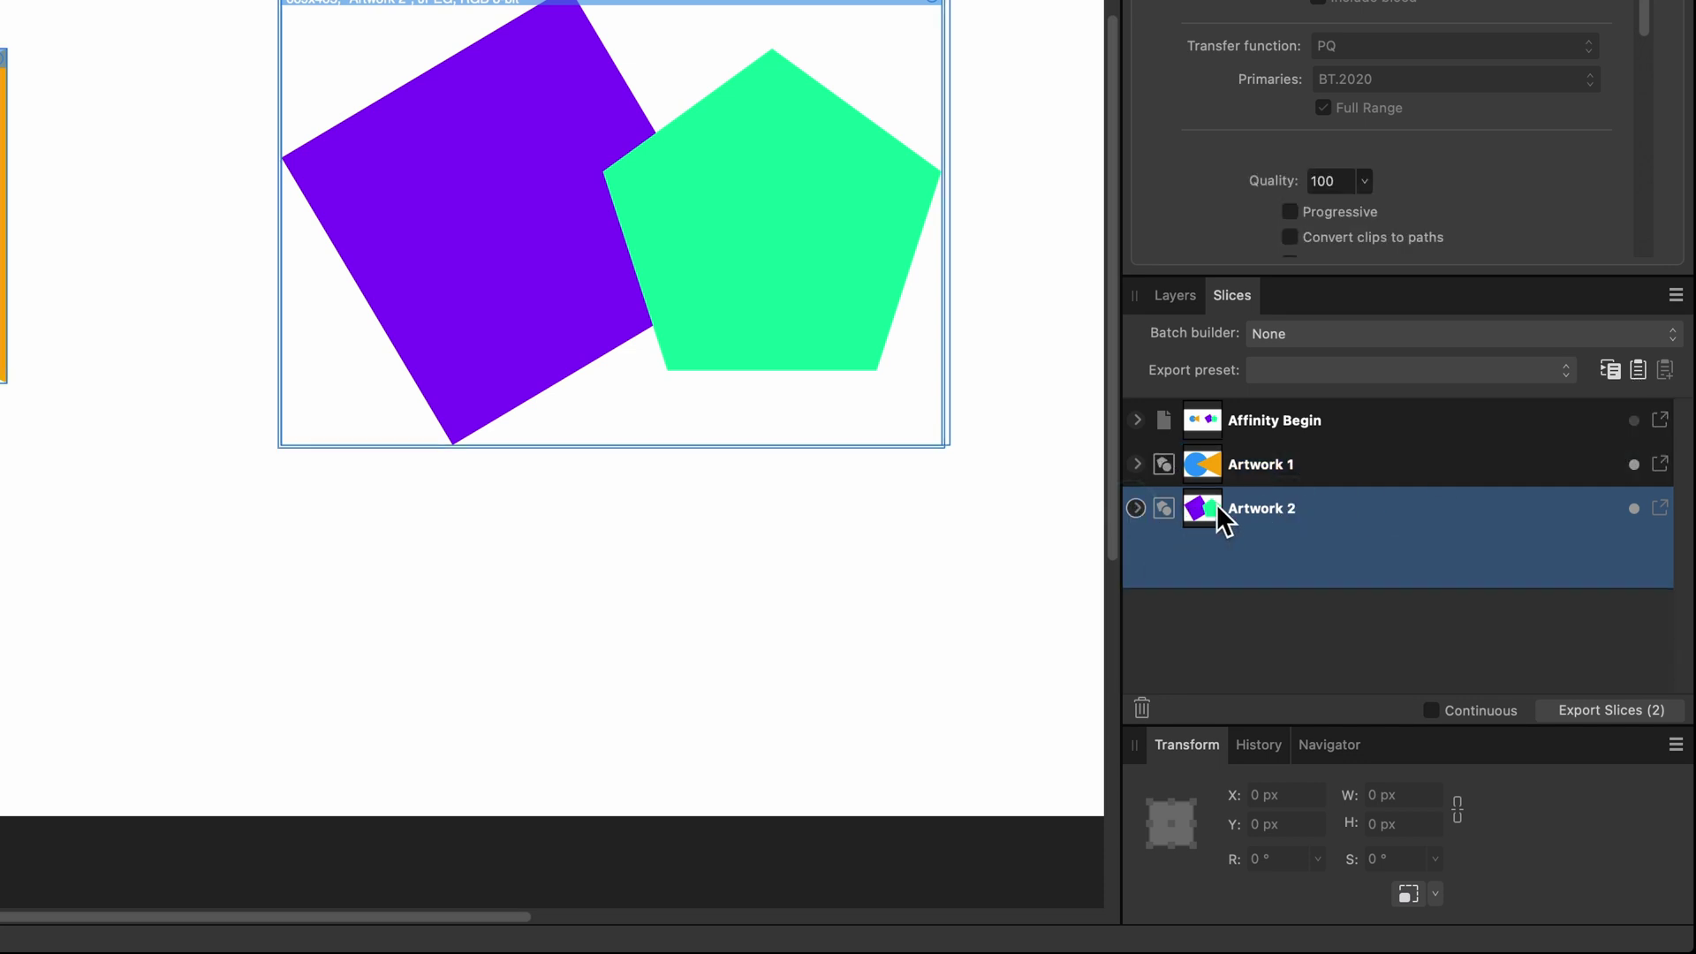
click(1136, 509)
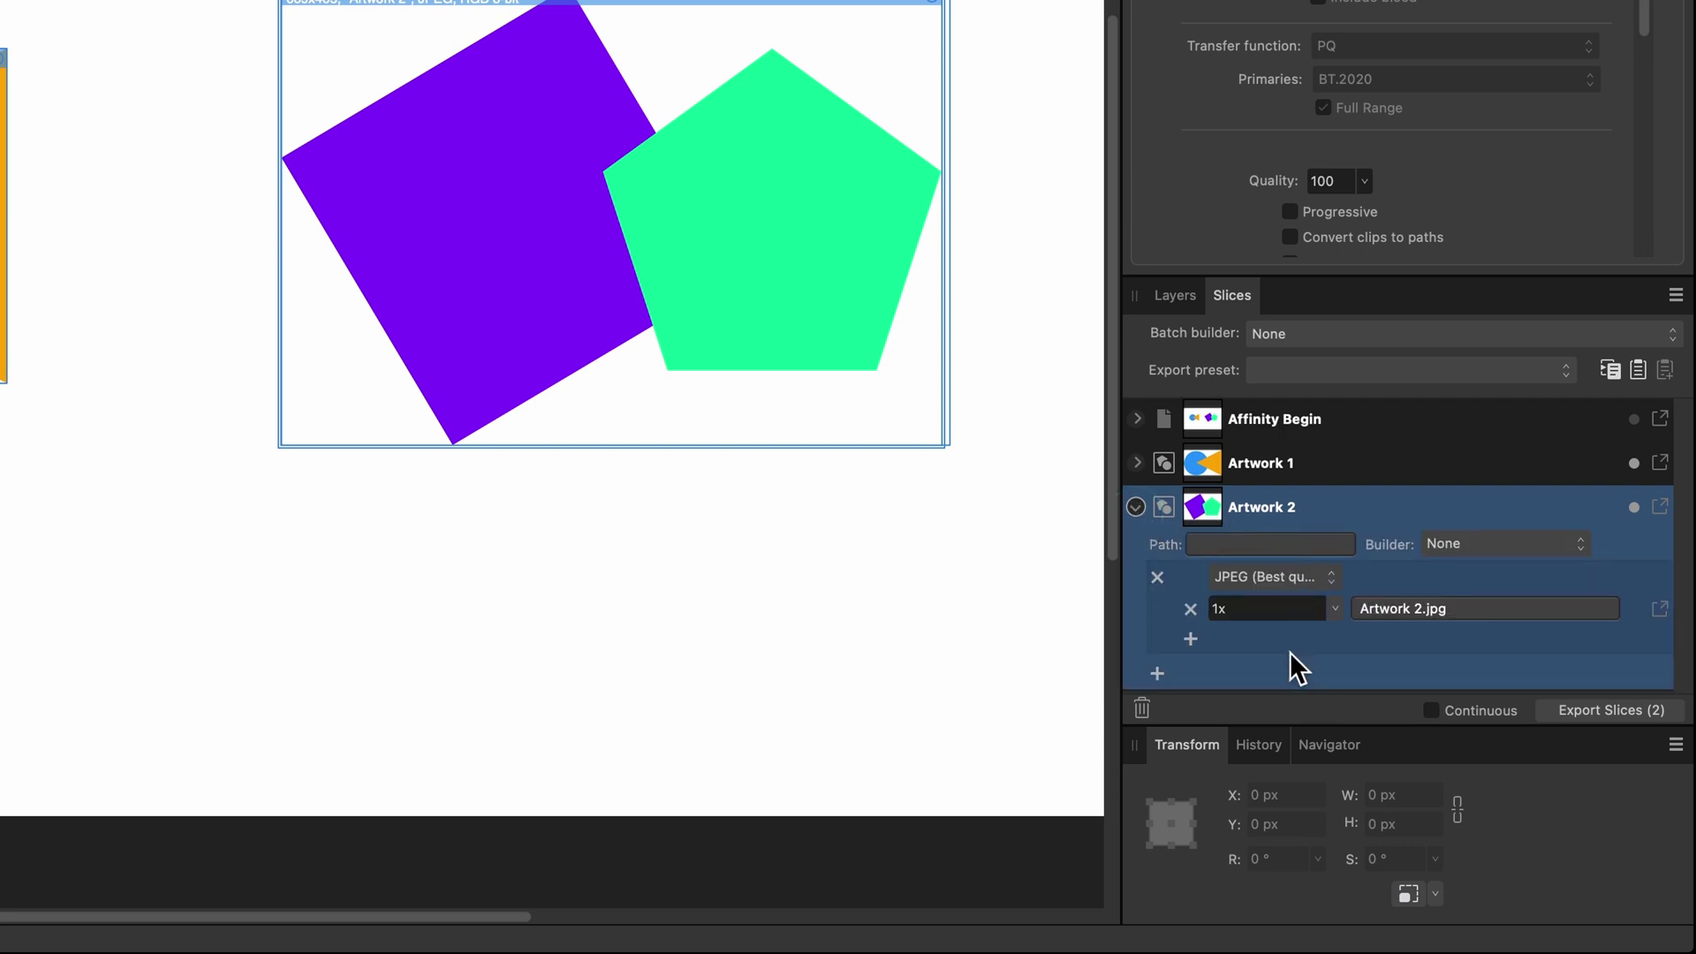
click(1644, 363)
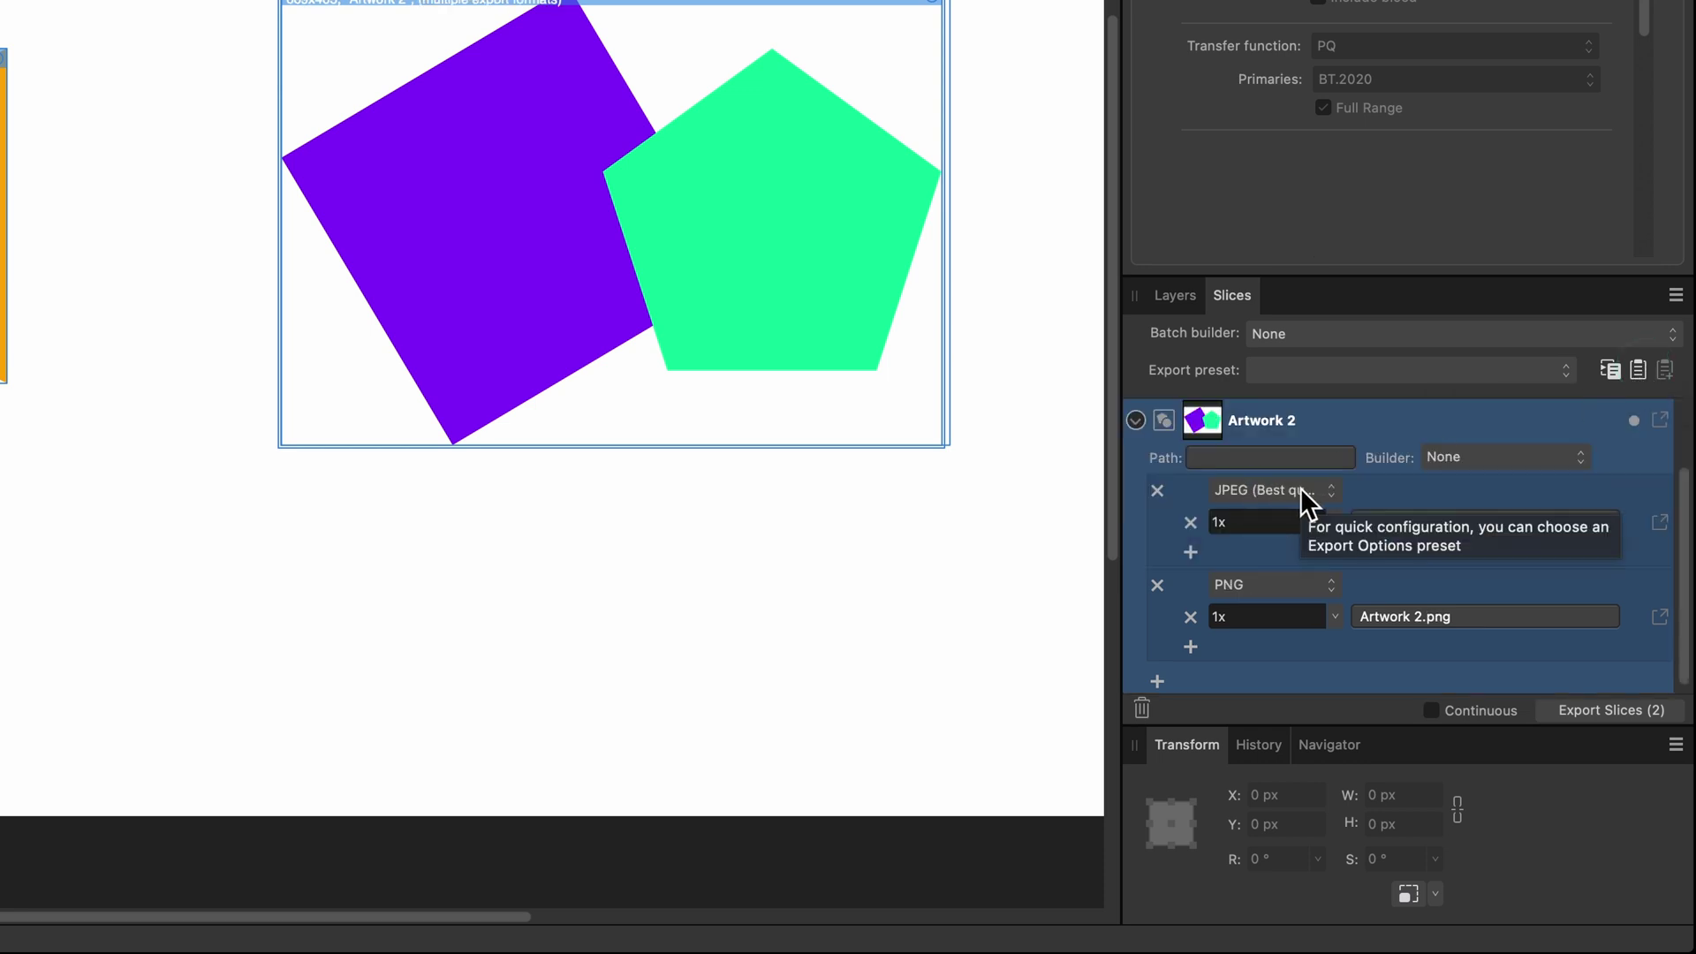
click(1136, 420)
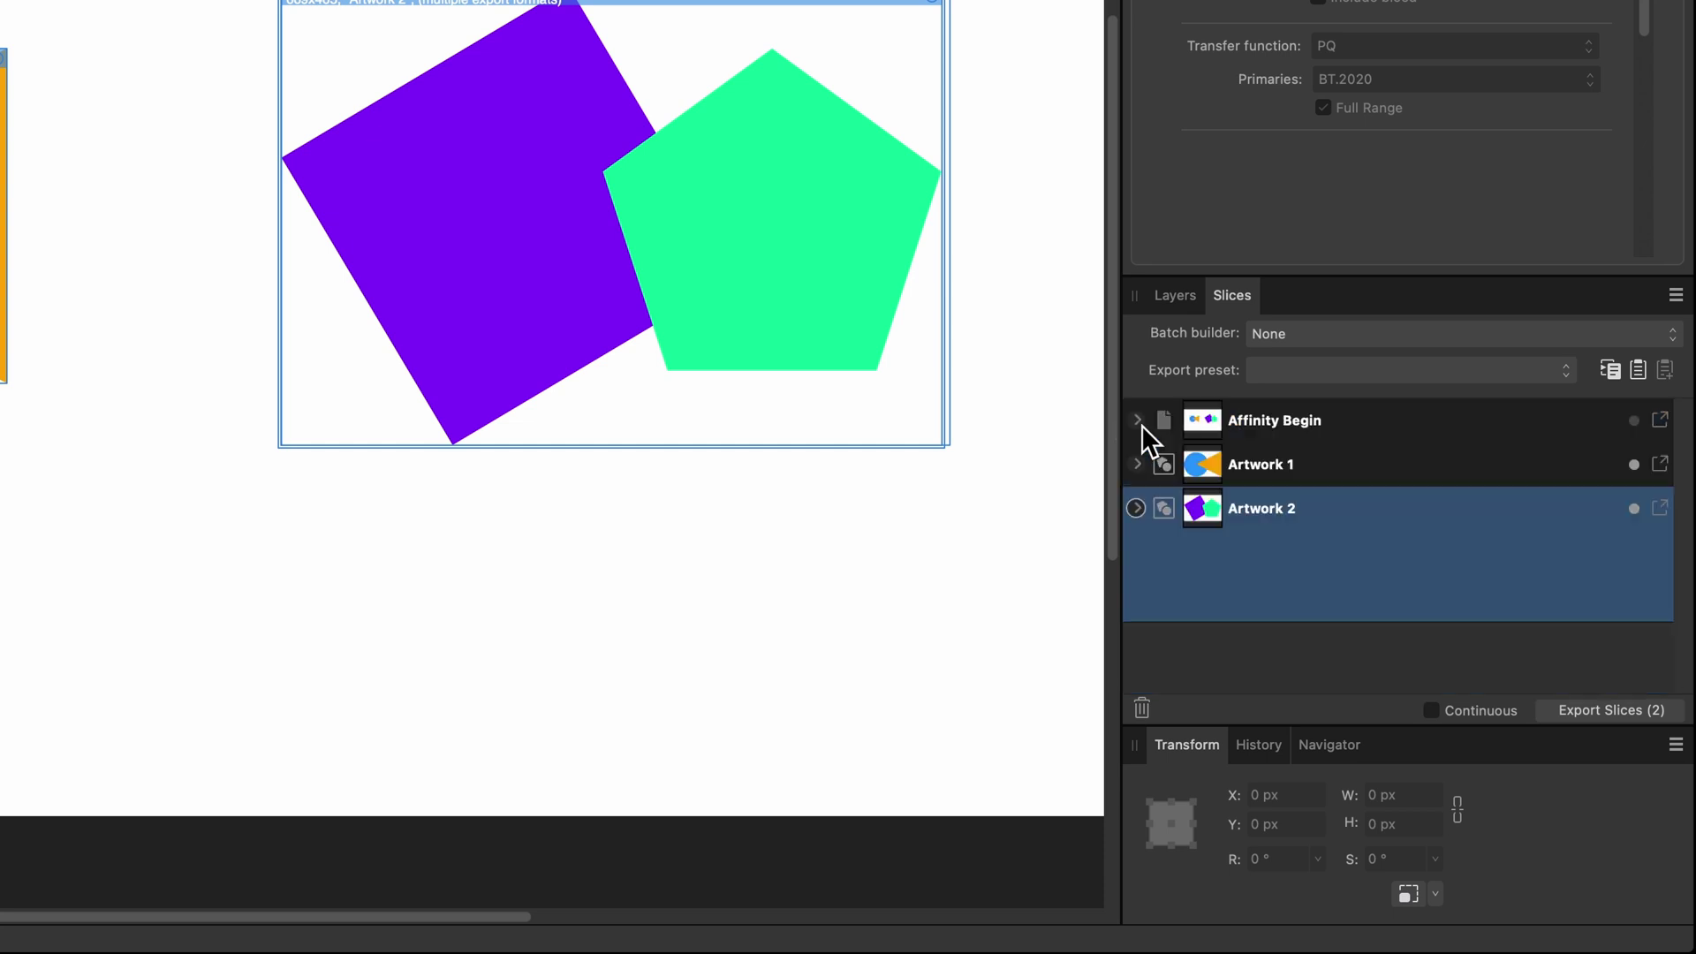
Export the checked slices into the Desktop folder.
click(1603, 701)
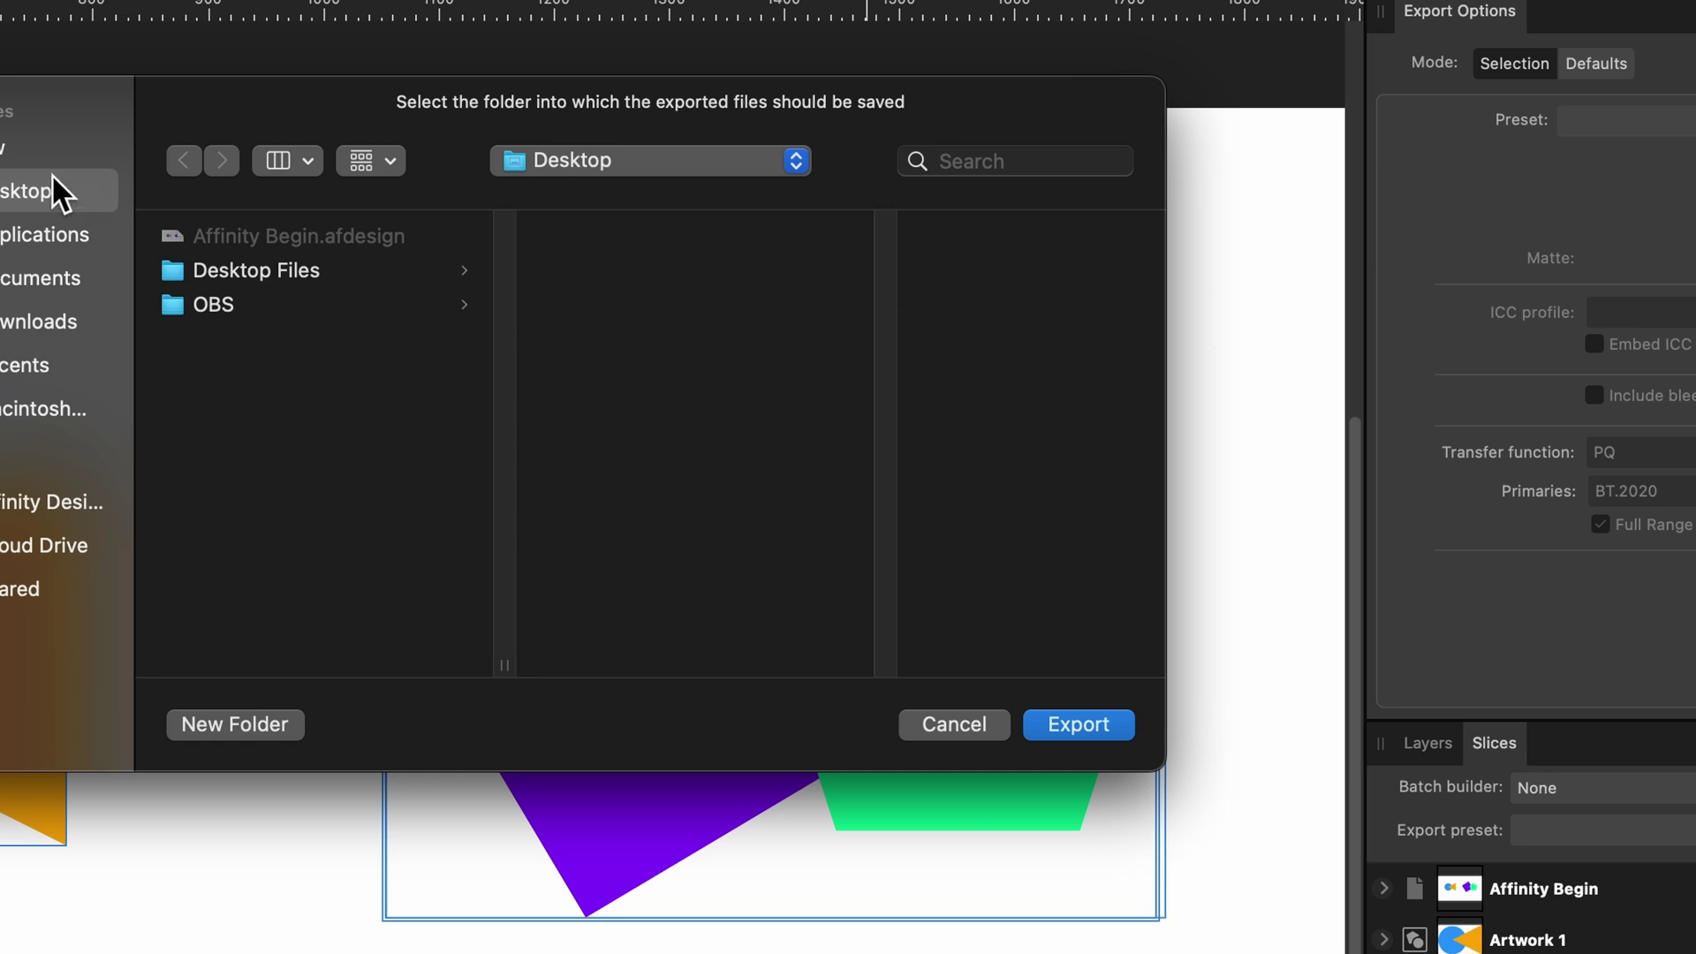
click(1076, 726)
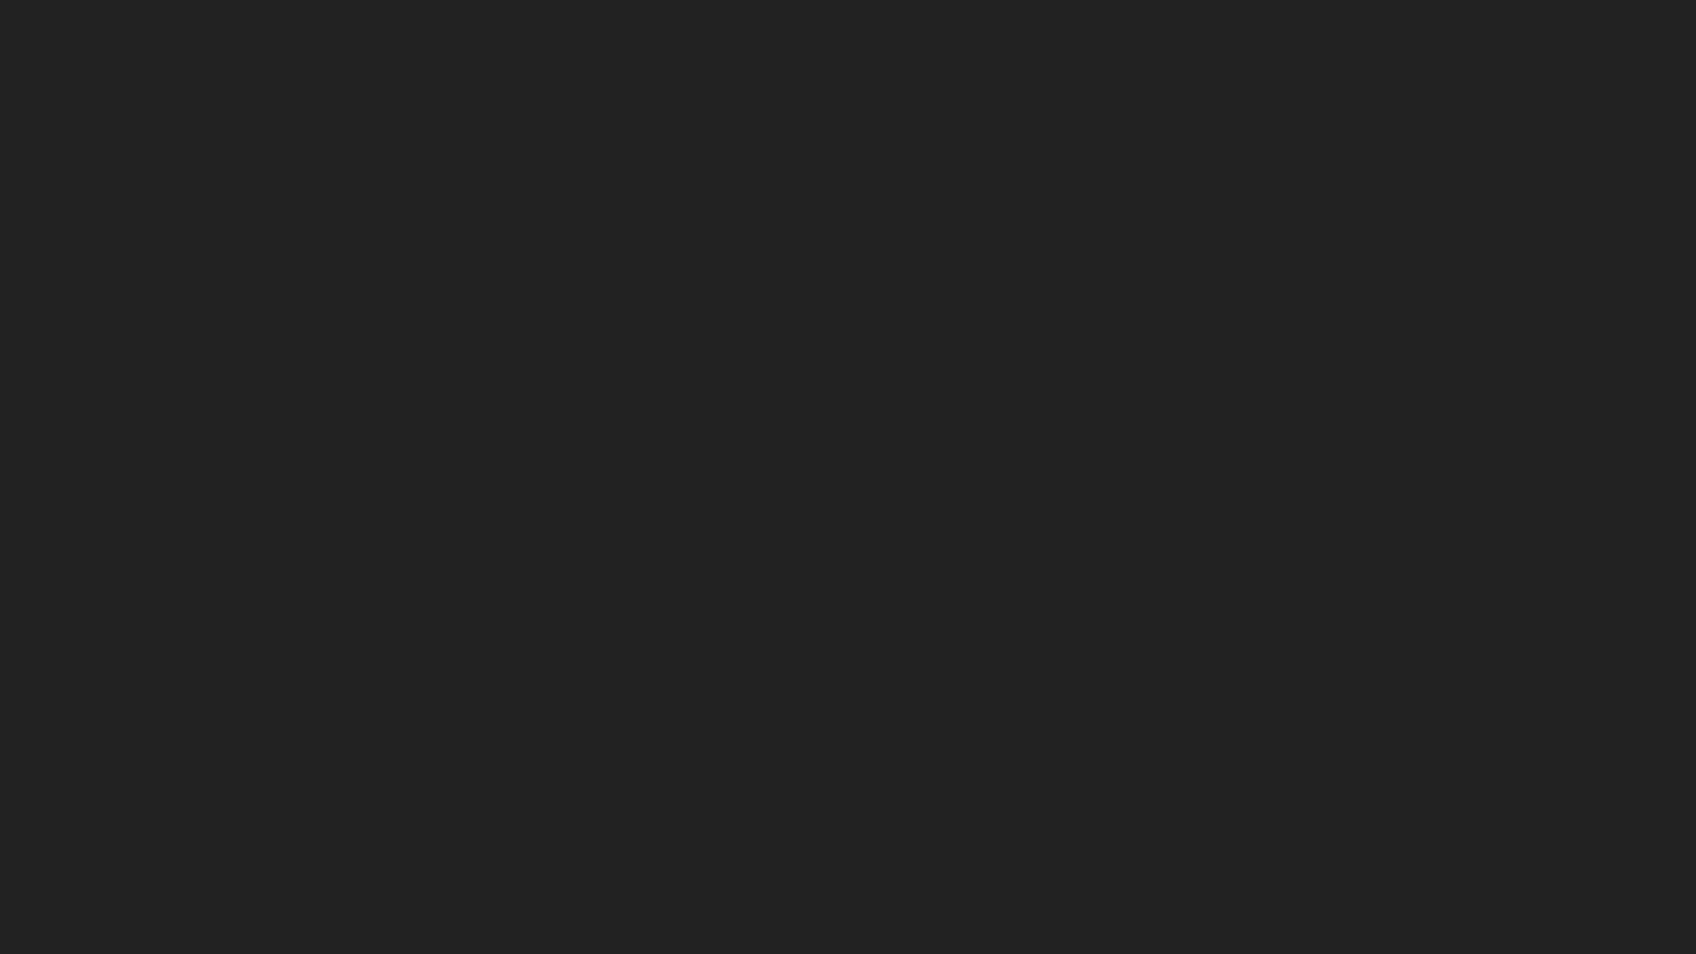
Gather the four exported files mid-desktop and pair Artwork 1.png beside Artwork 1.jpg.
drag(1272, 950, 267, 321)
click(1003, 381)
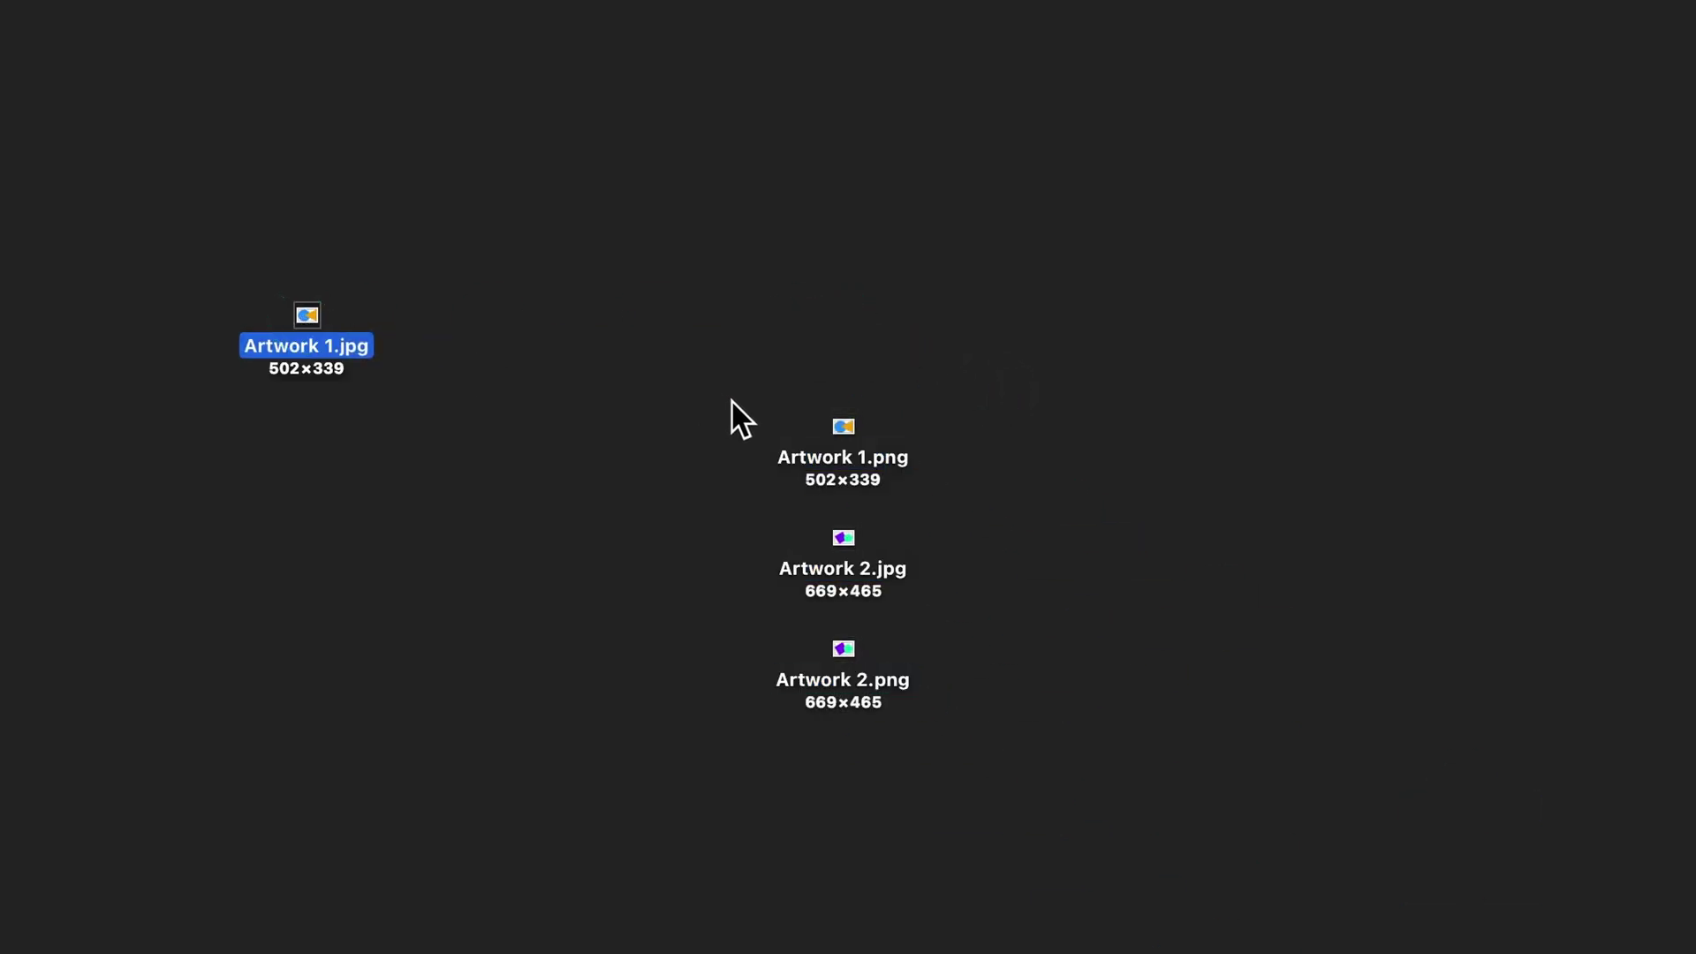
drag(841, 419, 452, 311)
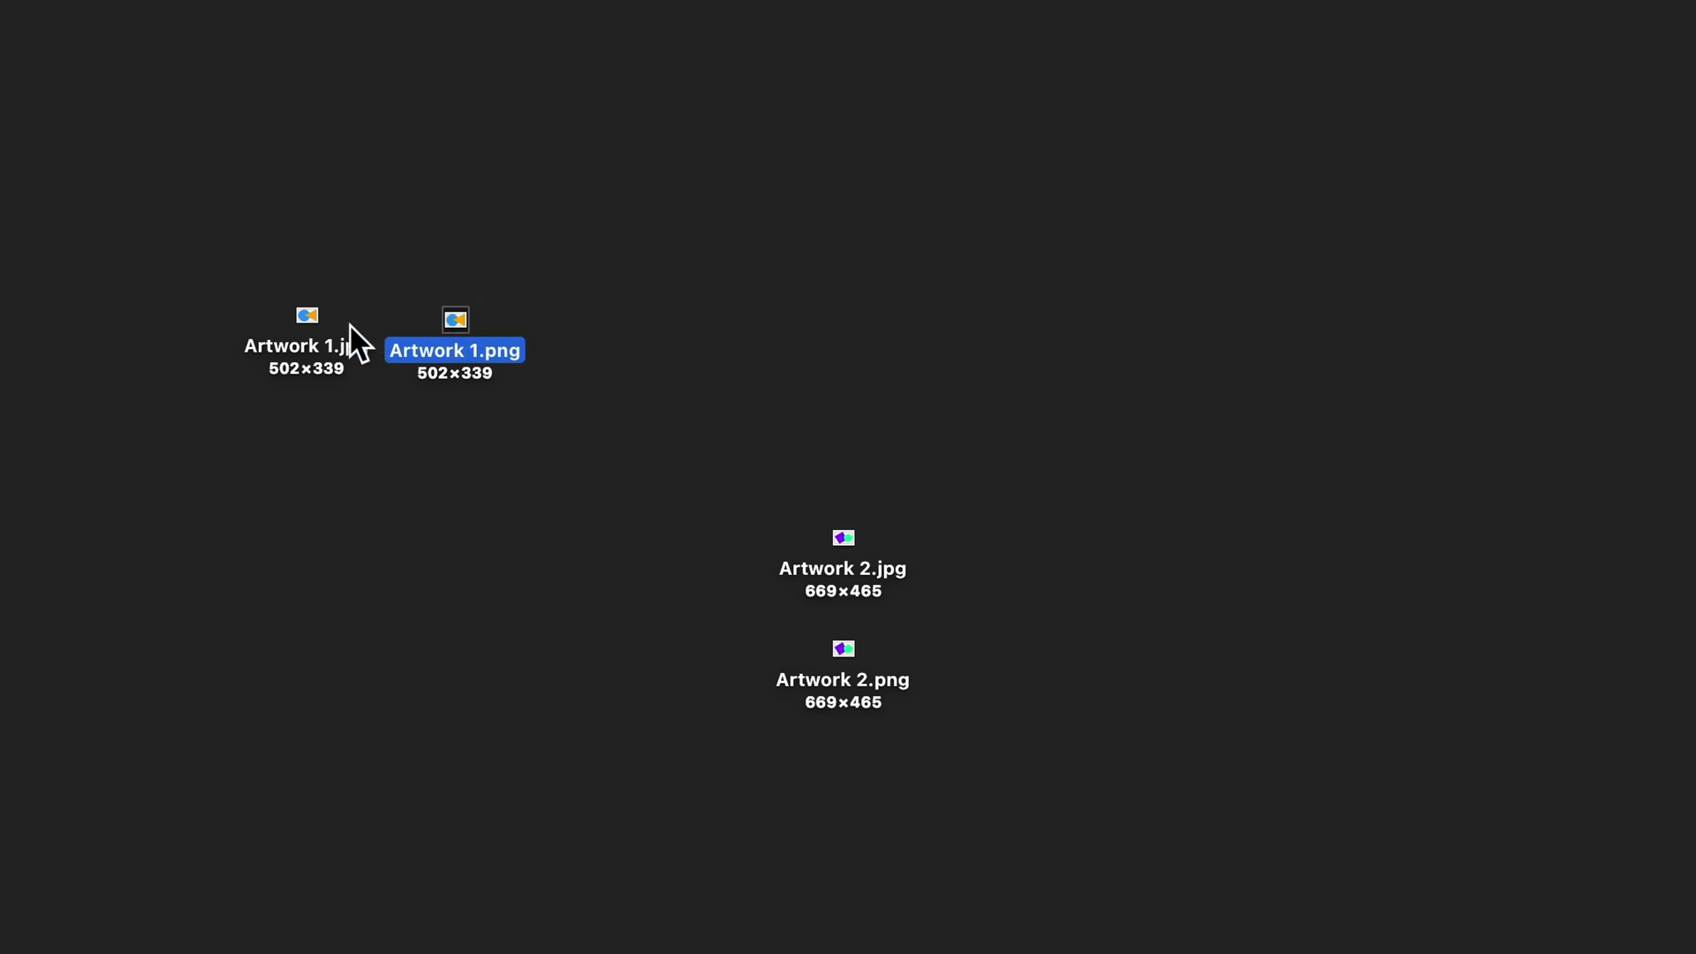
drag(584, 250, 205, 477)
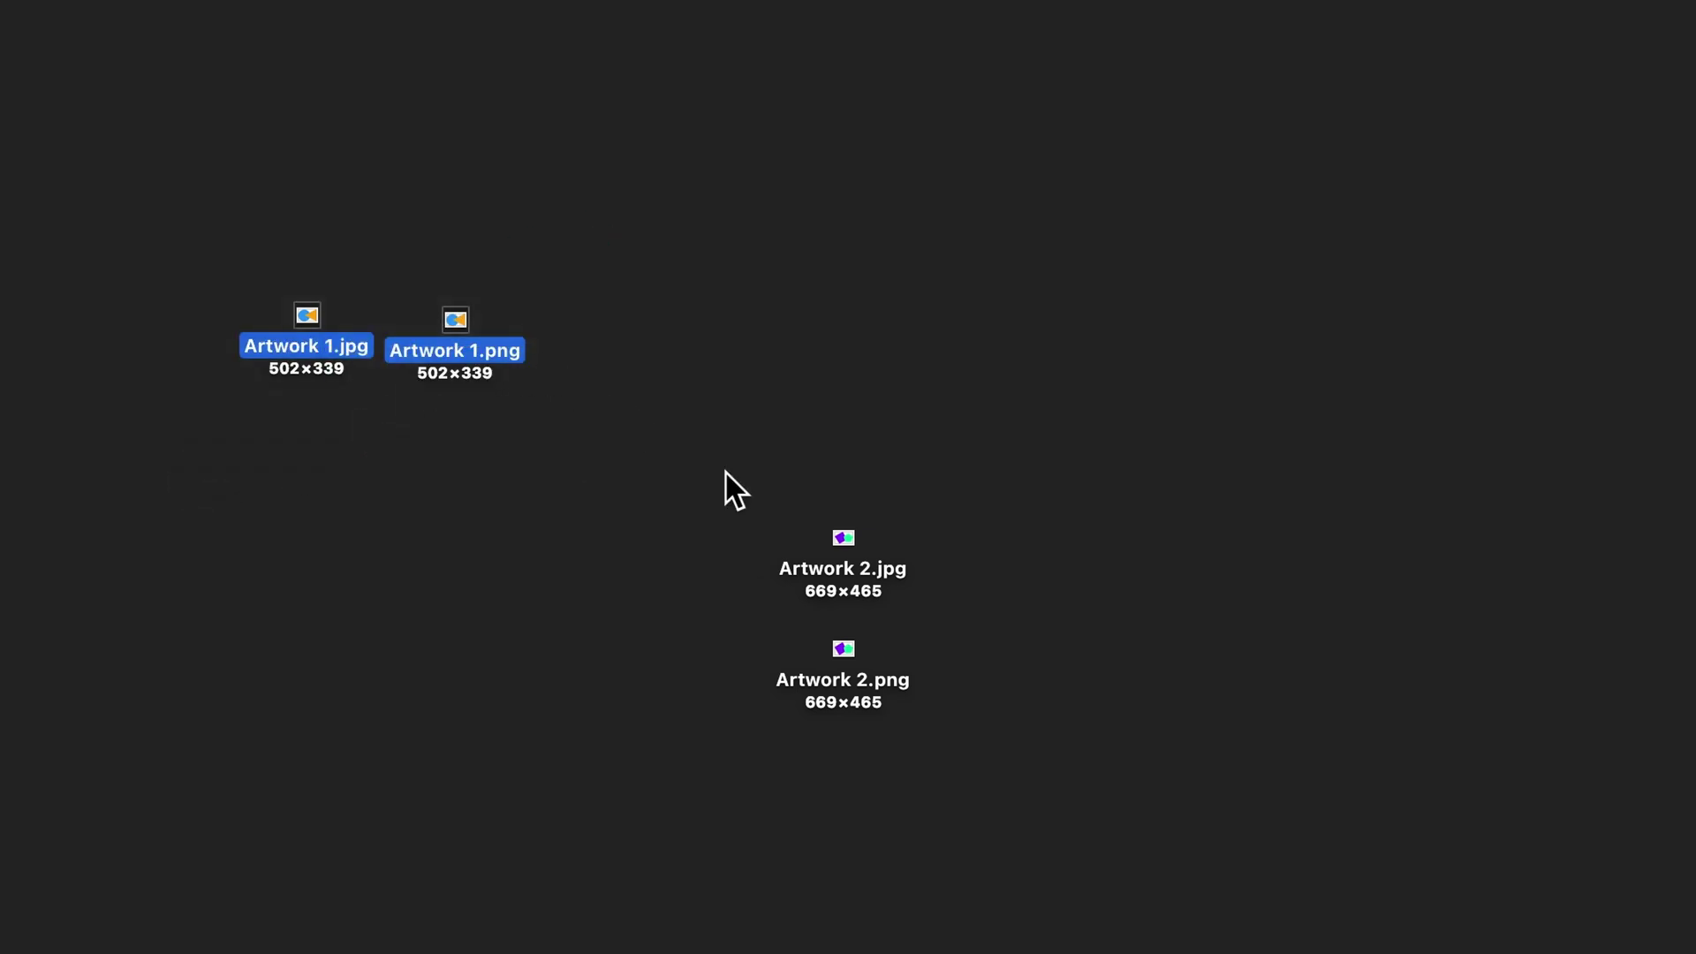
Place Artwork 2.jpg and Artwork 2.png side by side below, then open Artwork 2.jpg in Preview.
drag(839, 541, 181, 576)
drag(841, 646, 347, 591)
drag(555, 734, 49, 534)
click(574, 539)
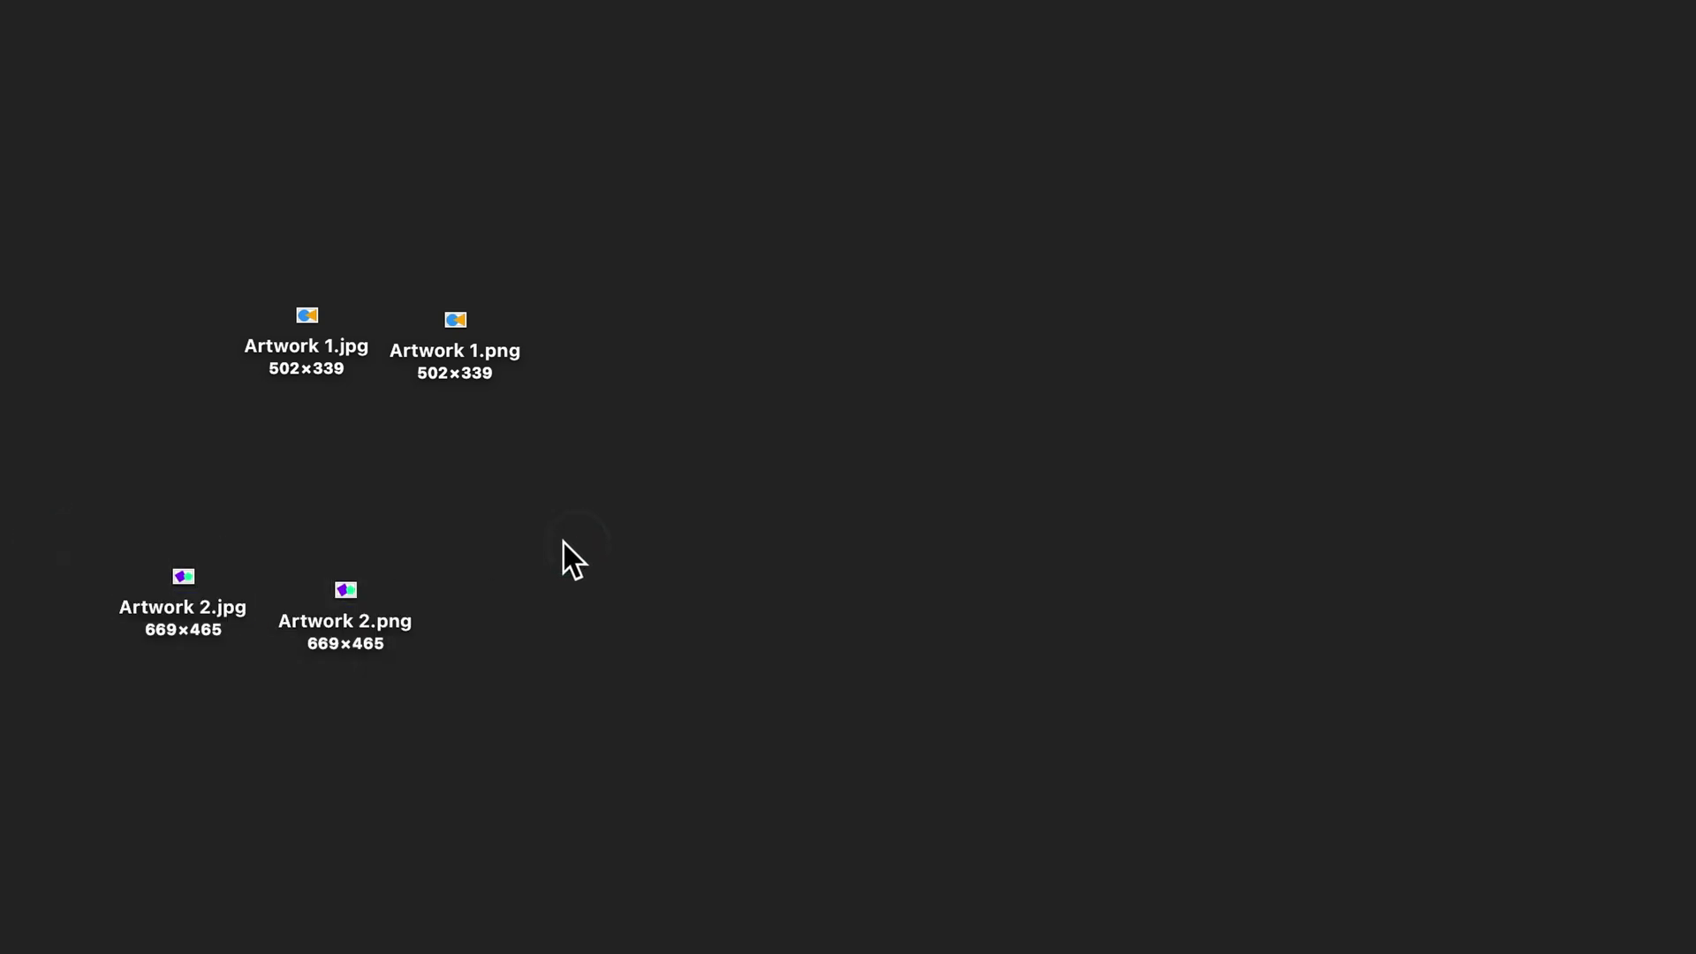
double_click(183, 576)
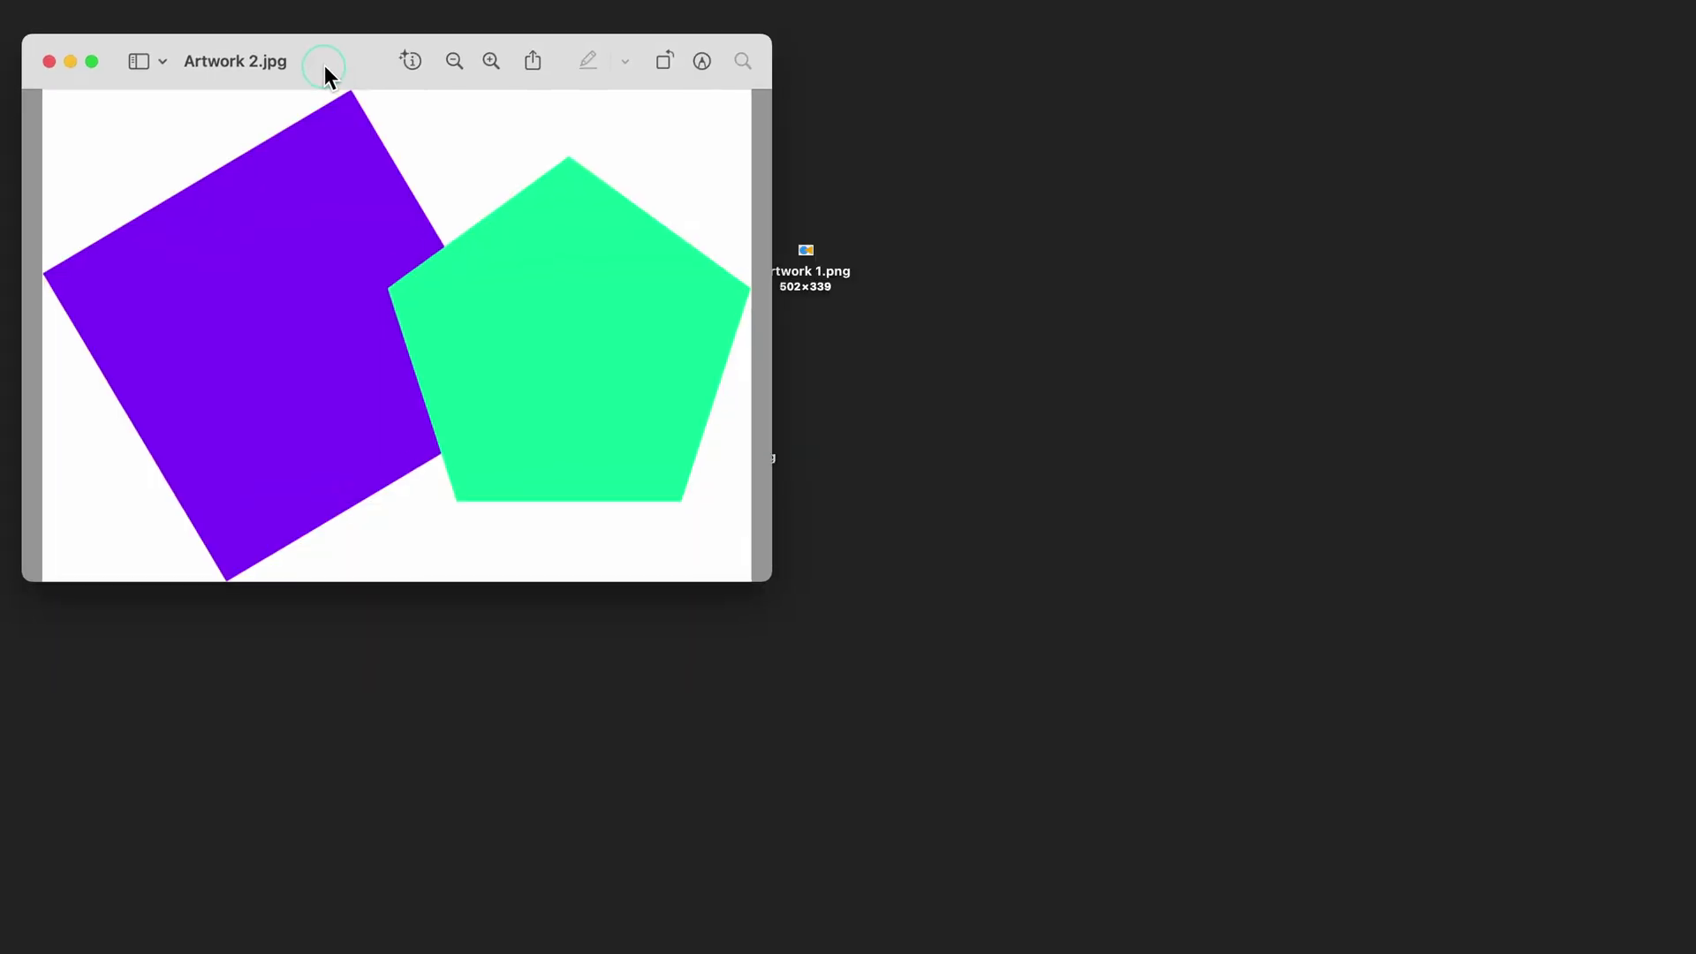
Open Artwork 2.png in Preview beside the Artwork 2.jpg window to compare their backgrounds.
drag(325, 66, 1236, 65)
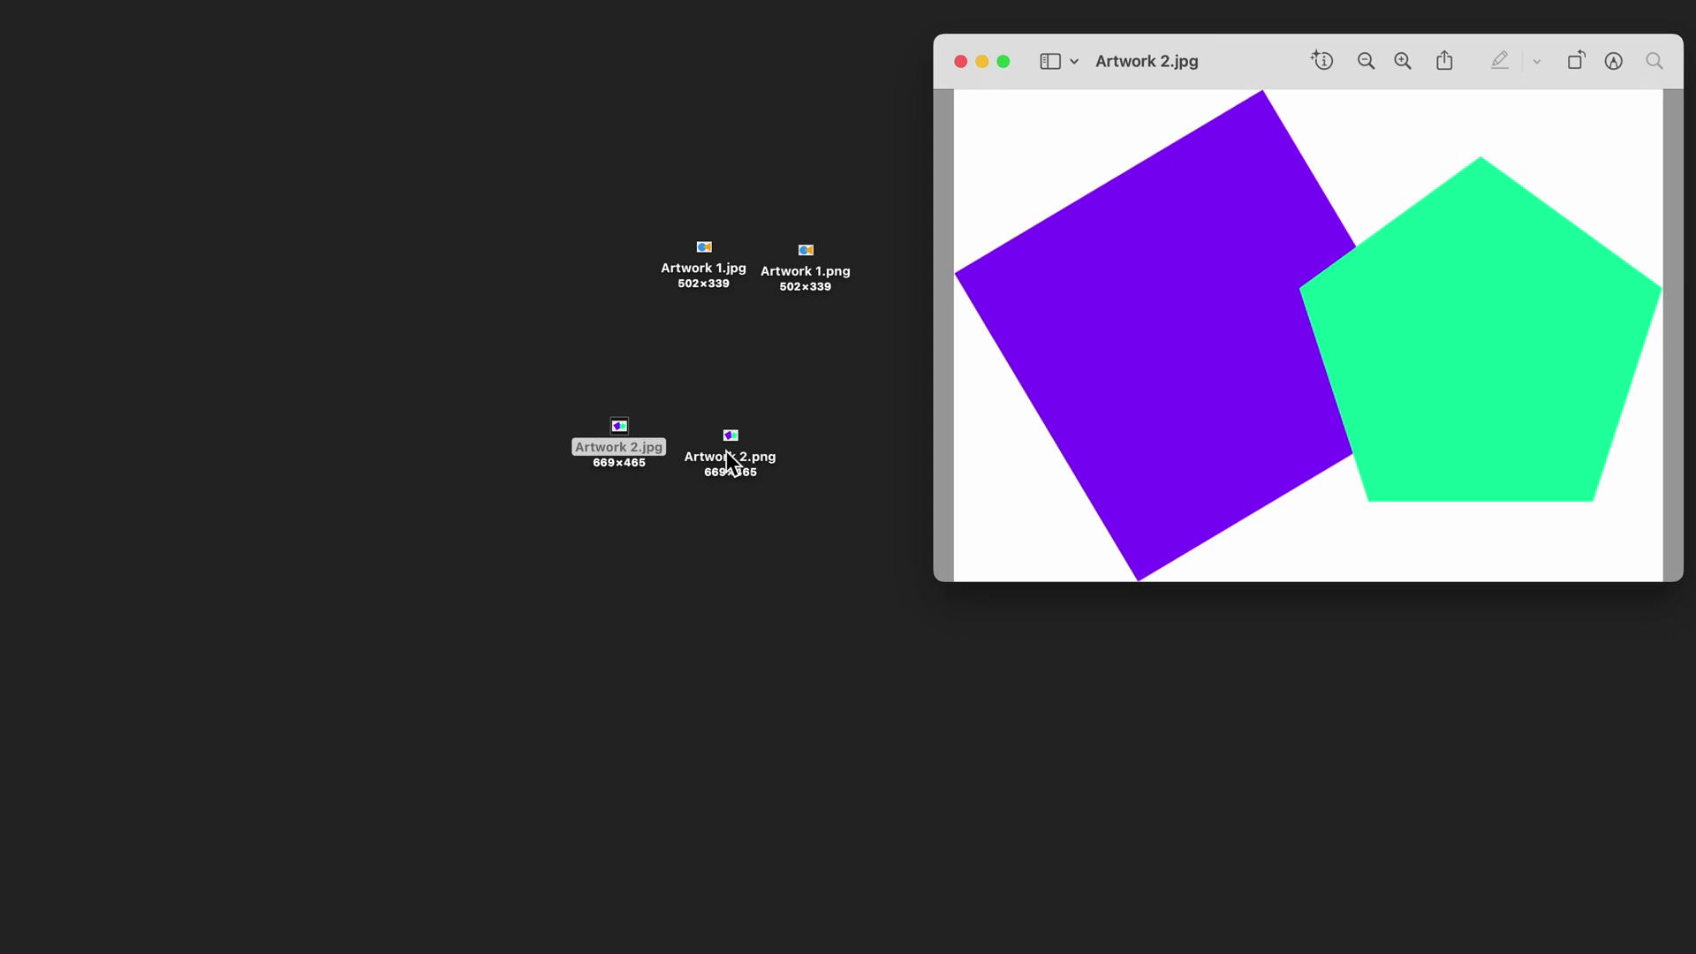
click(726, 437)
key(super+o)
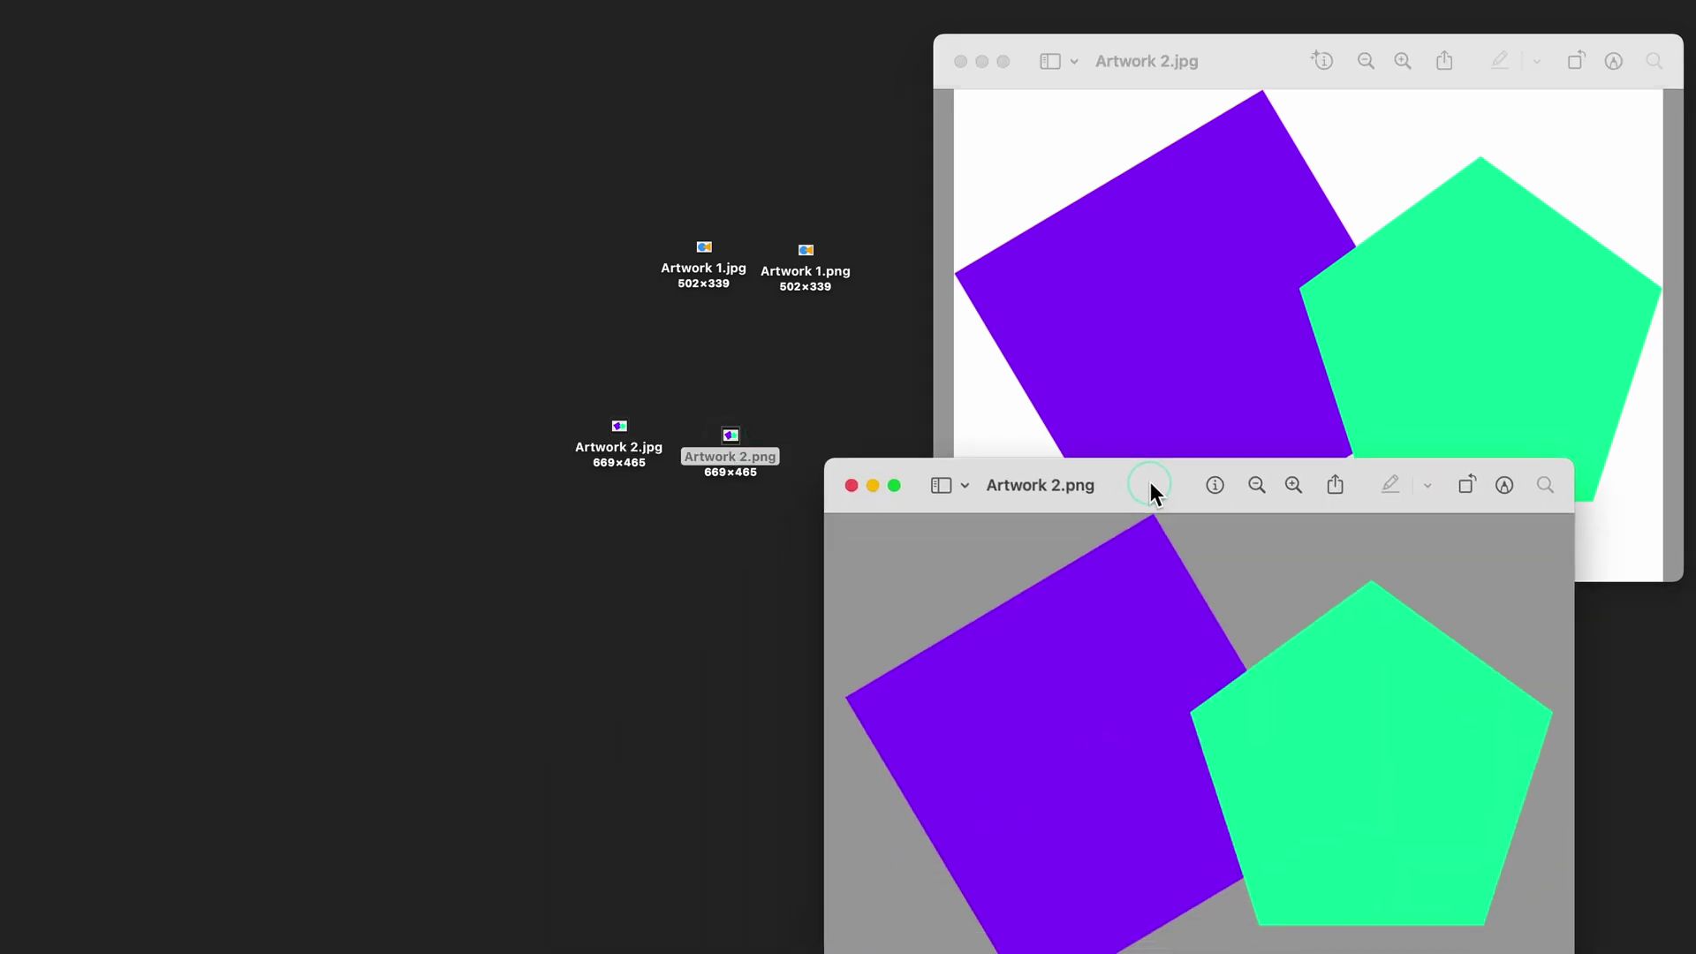
drag(1155, 484, 1256, 420)
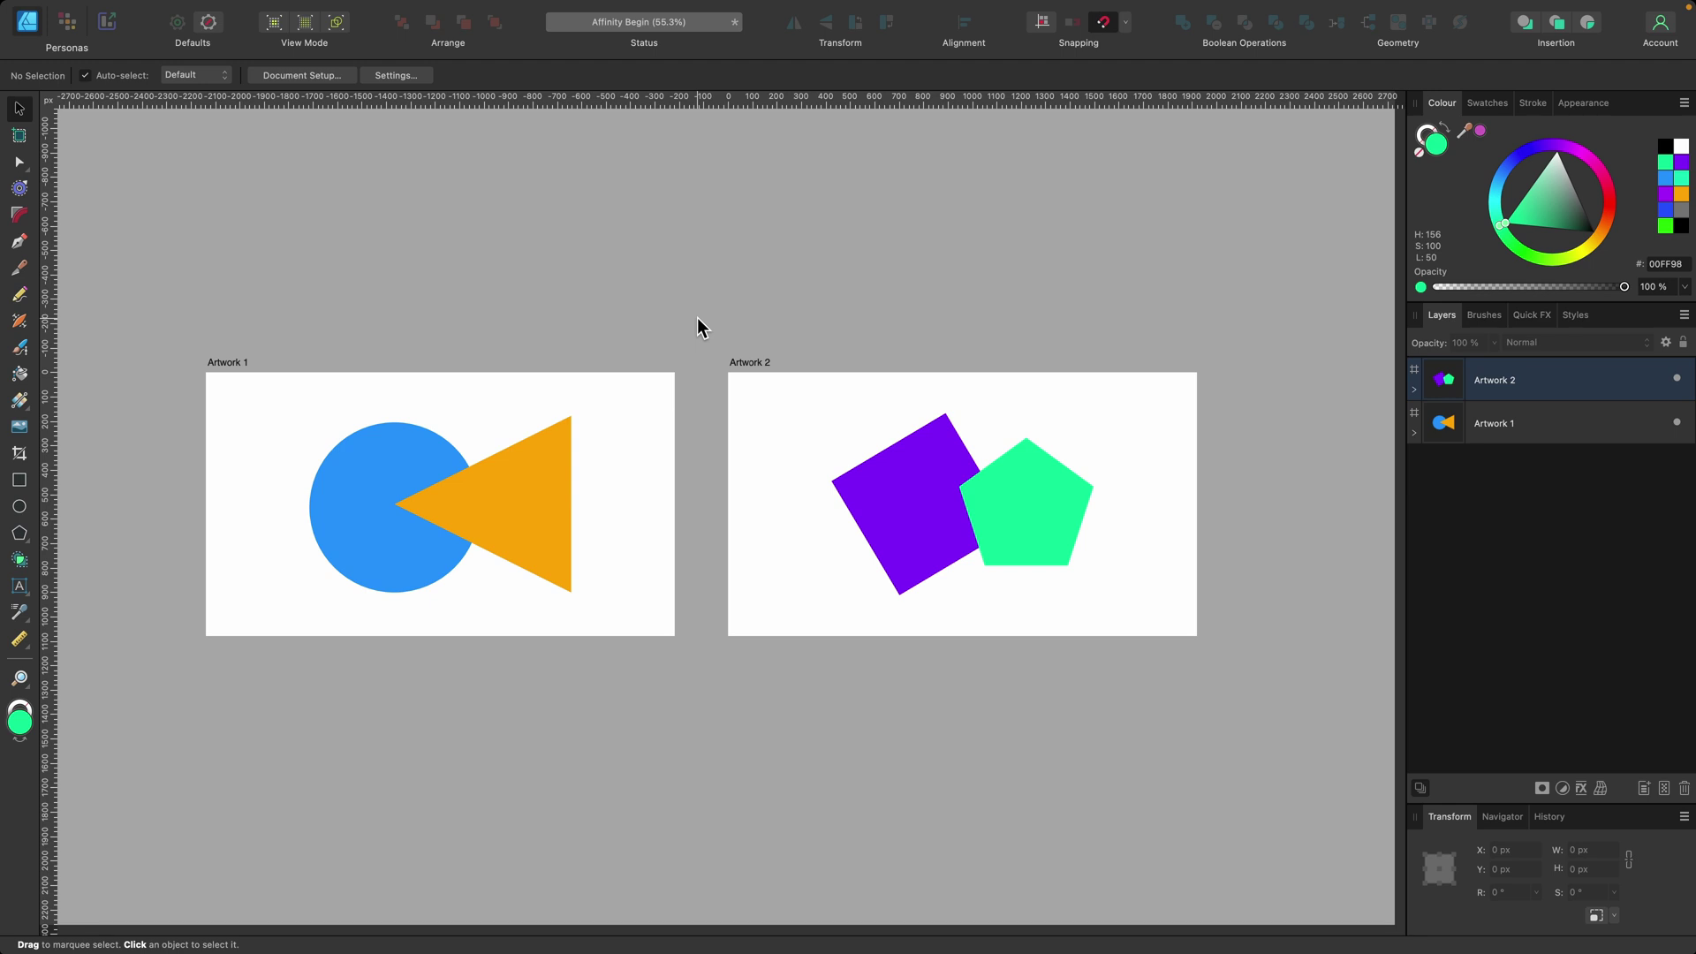
Undo the accidental upward move of the Artwork 1 artboard and deselect it.
drag(216, 358, 216, 333)
key(super+z)
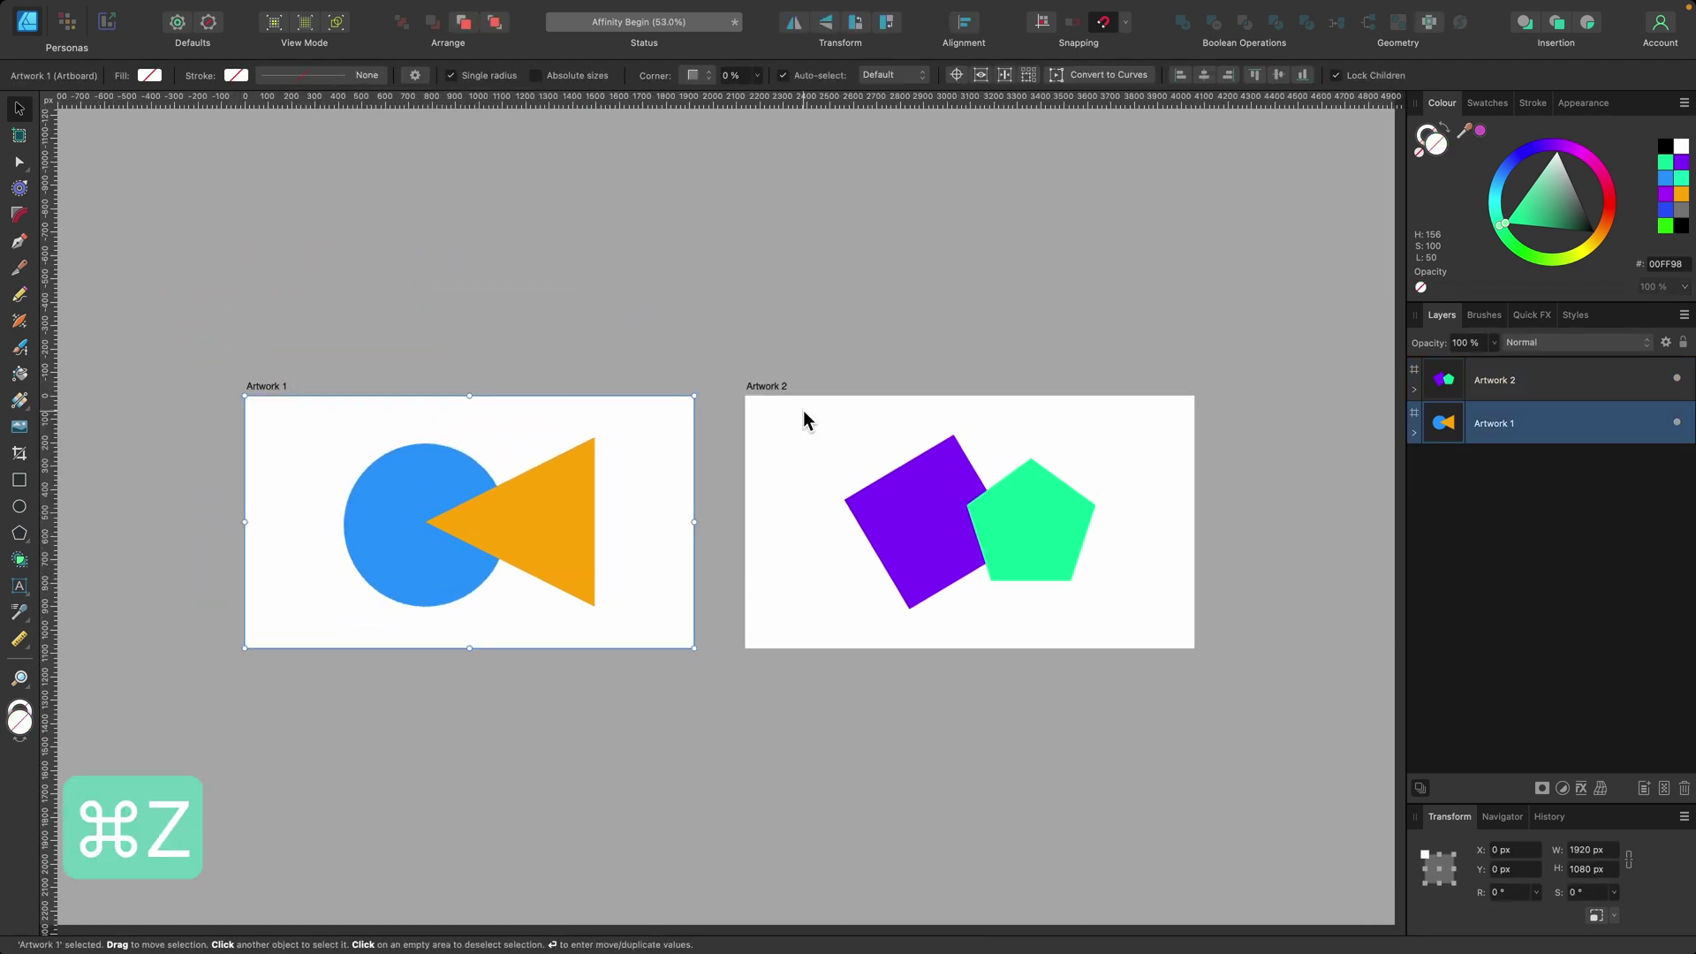
click(855, 417)
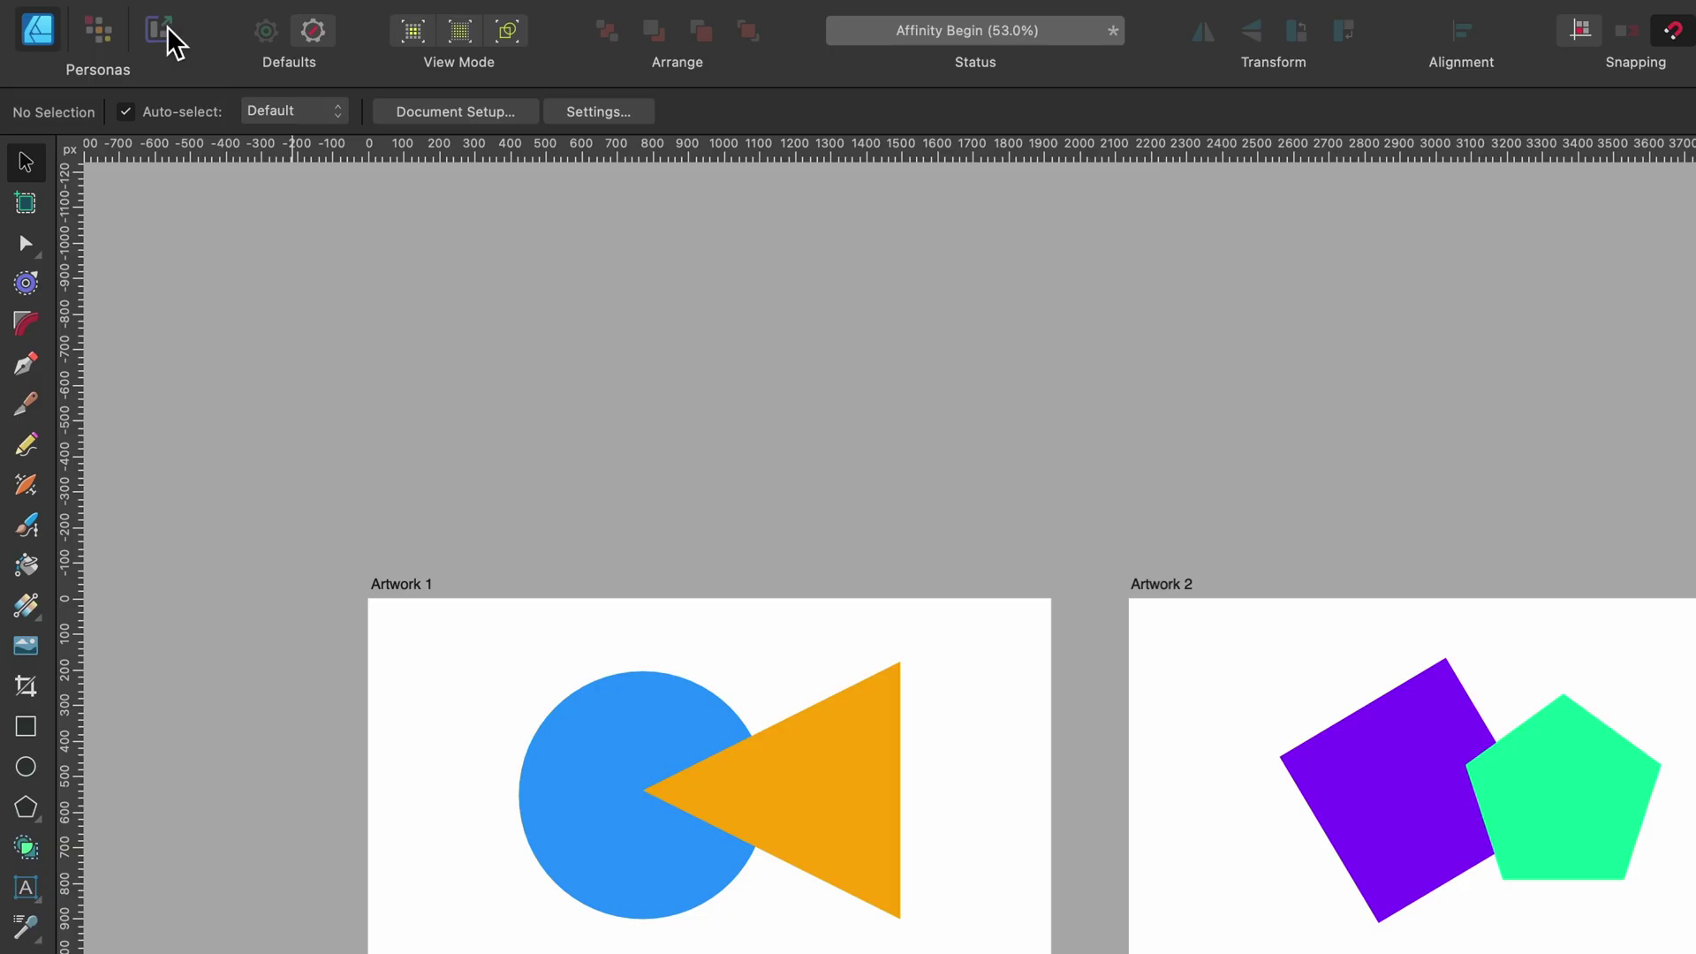
Enter the Export Persona and marquee-select both the Artwork 1 and Artwork 2 artboards.
click(108, 22)
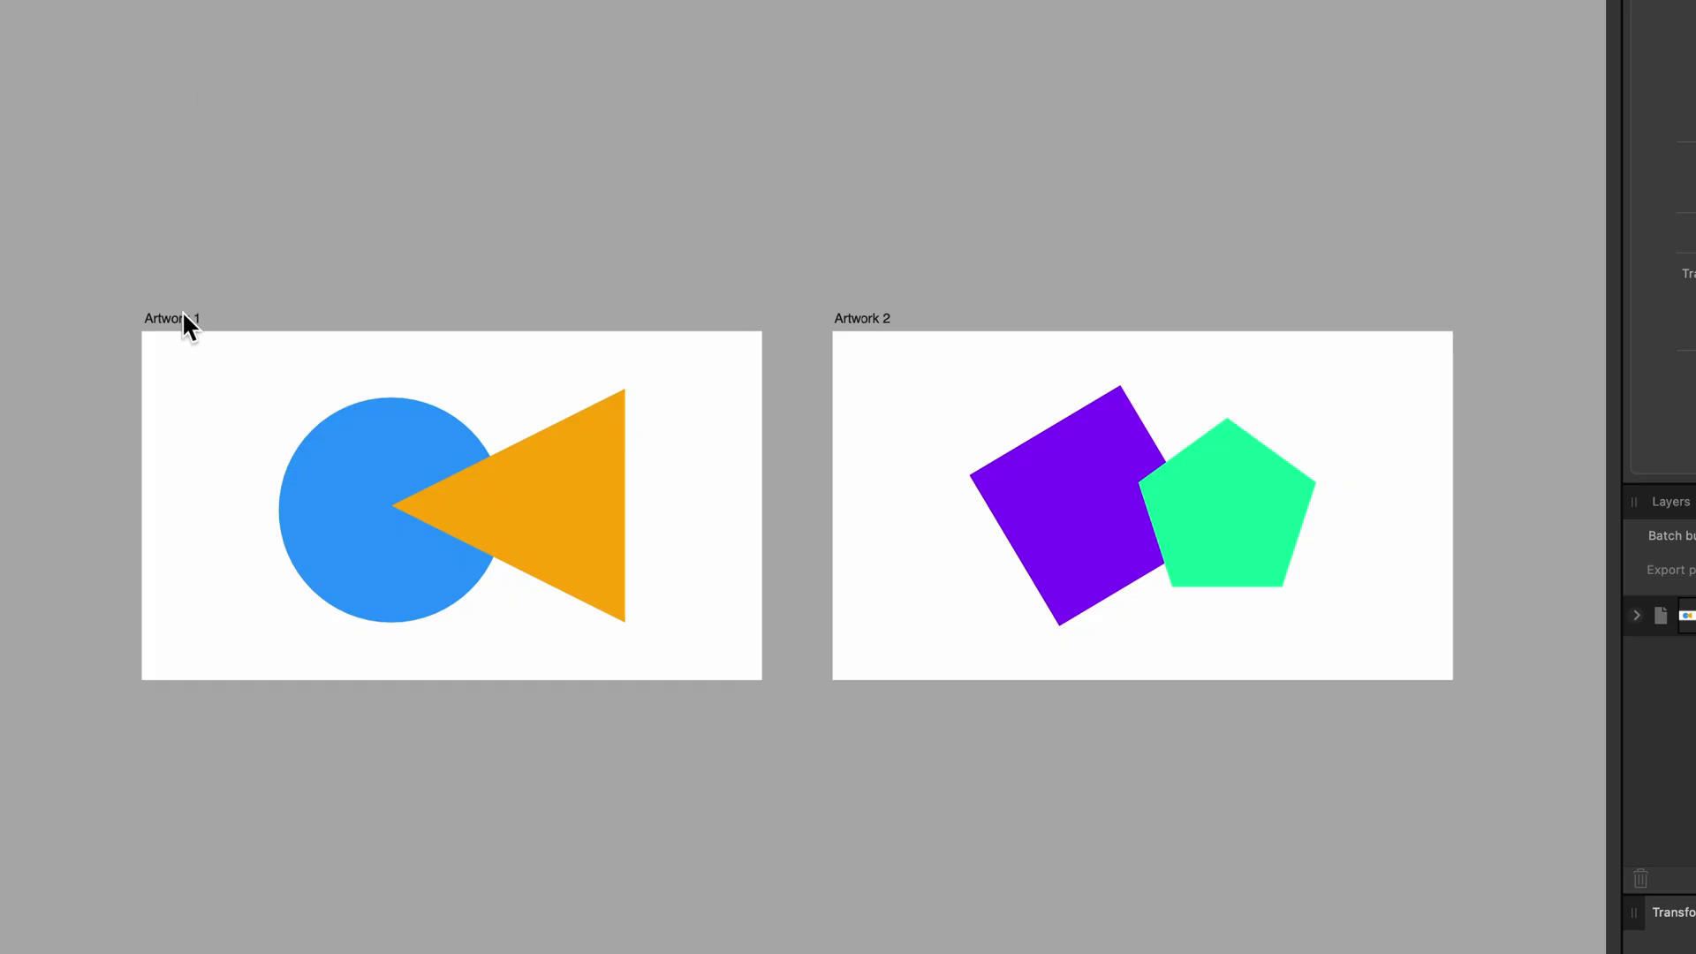
click(183, 313)
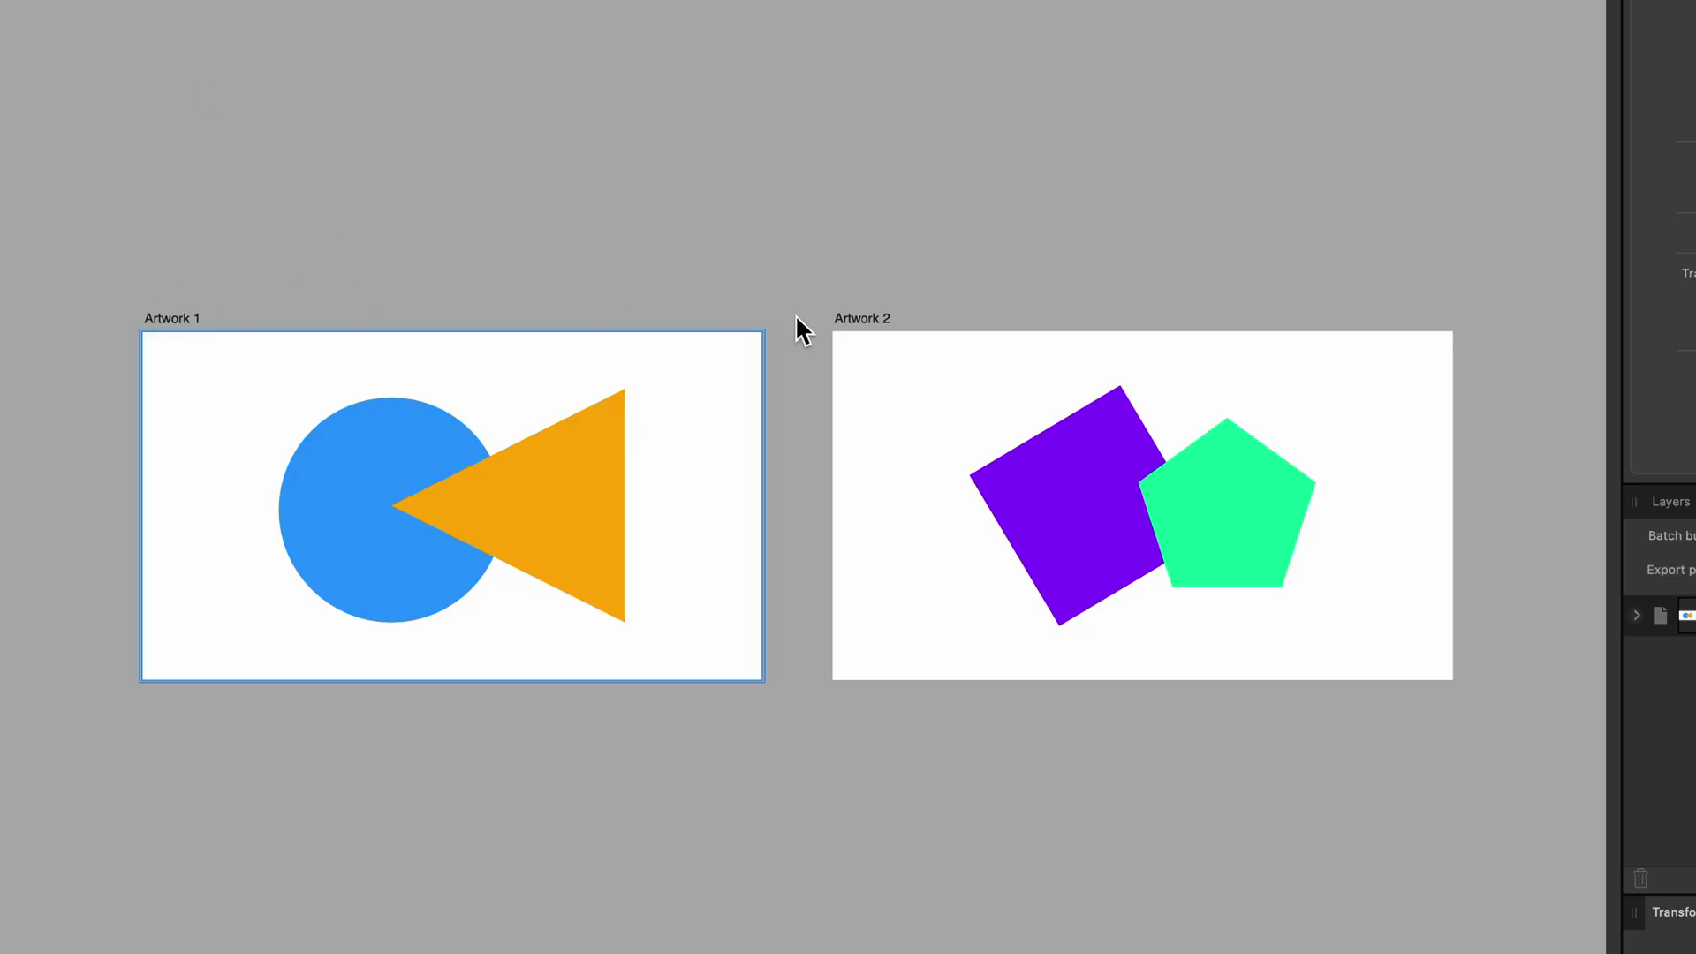
click(850, 322)
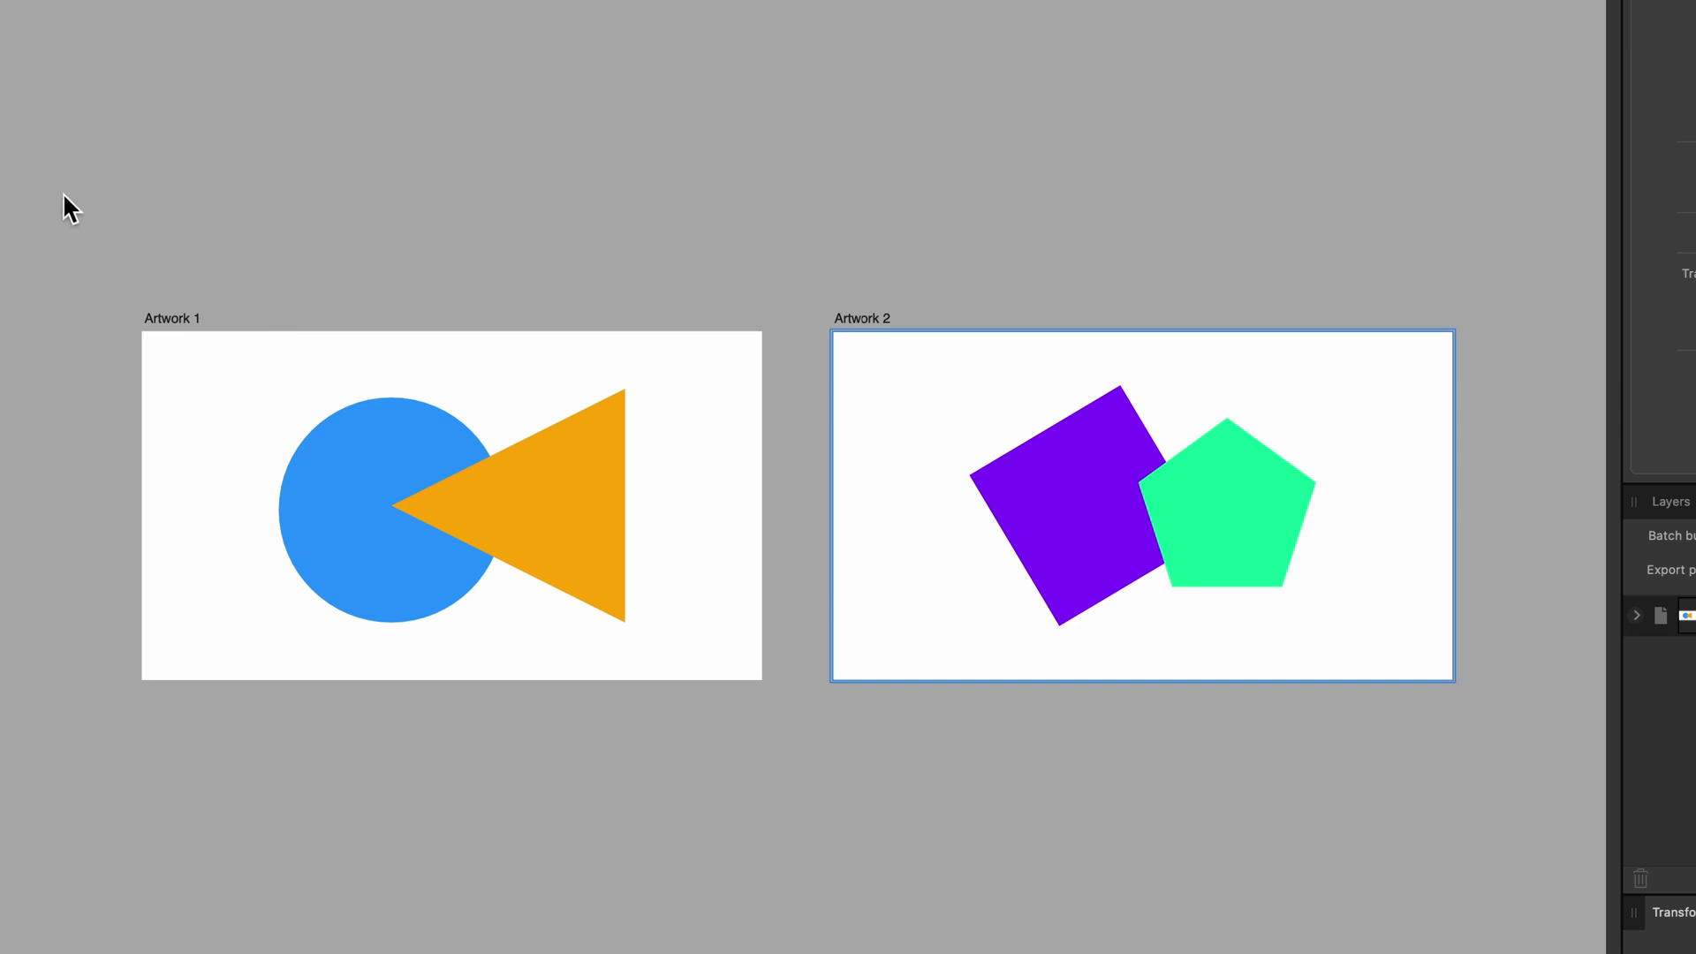
drag(47, 183, 1507, 865)
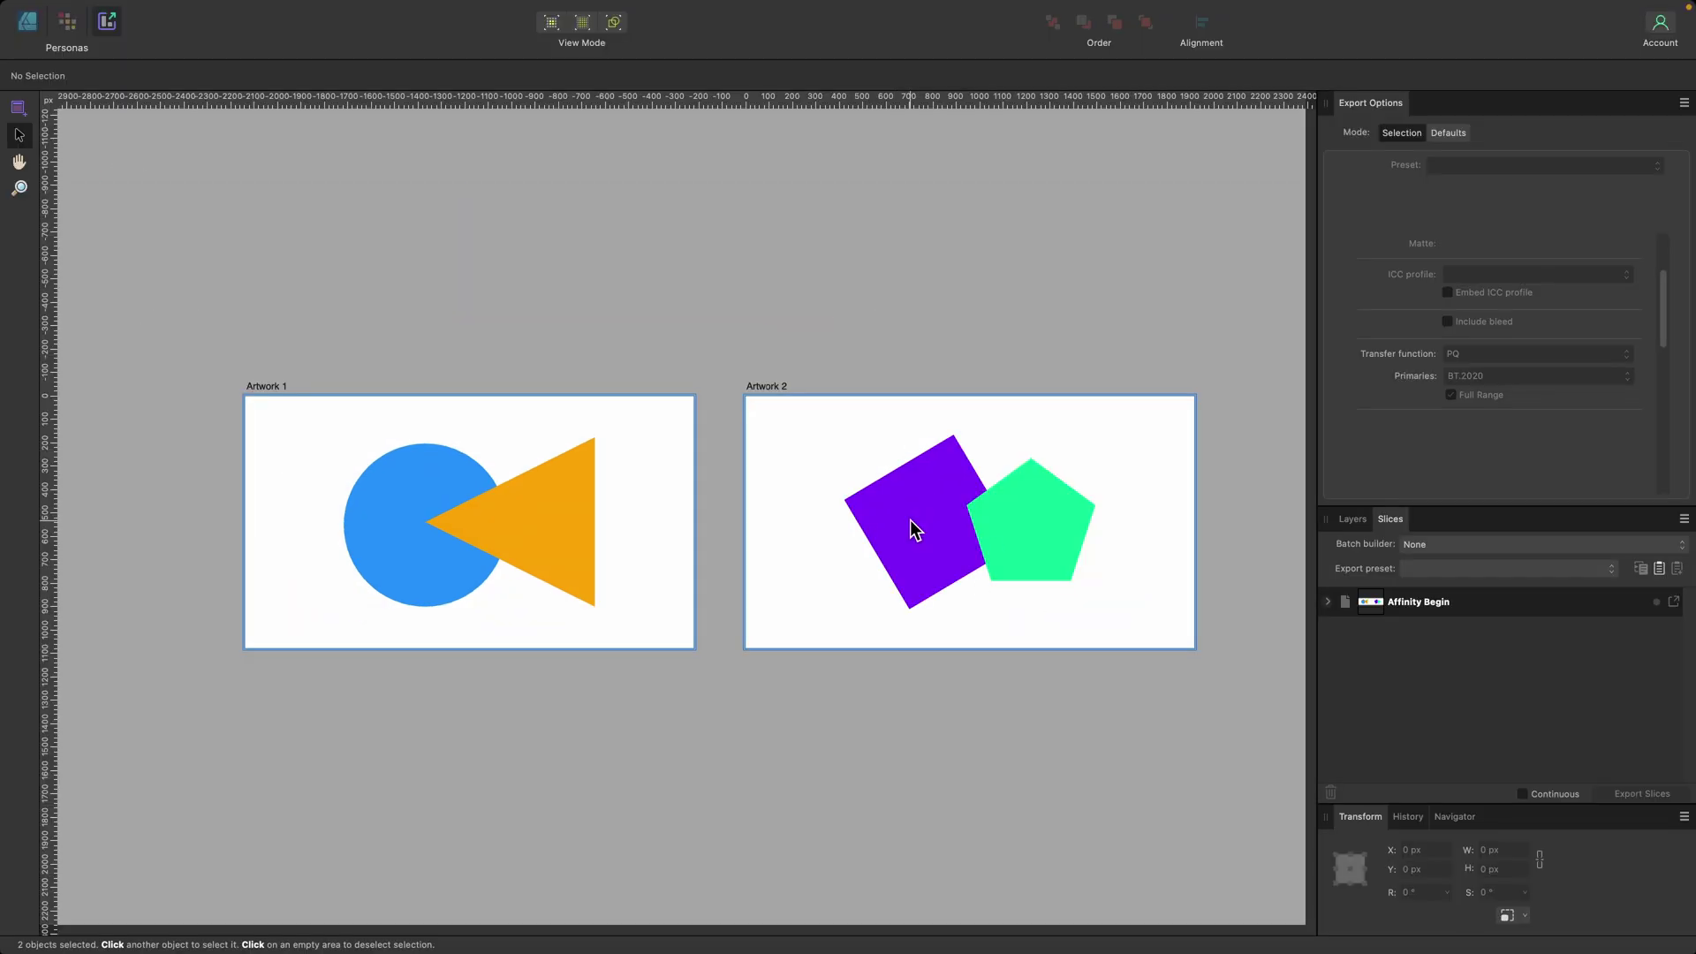
Create slices from the Artwork 1 and Artwork 2 artboards and list them in the Slices panel.
right_click(911, 521)
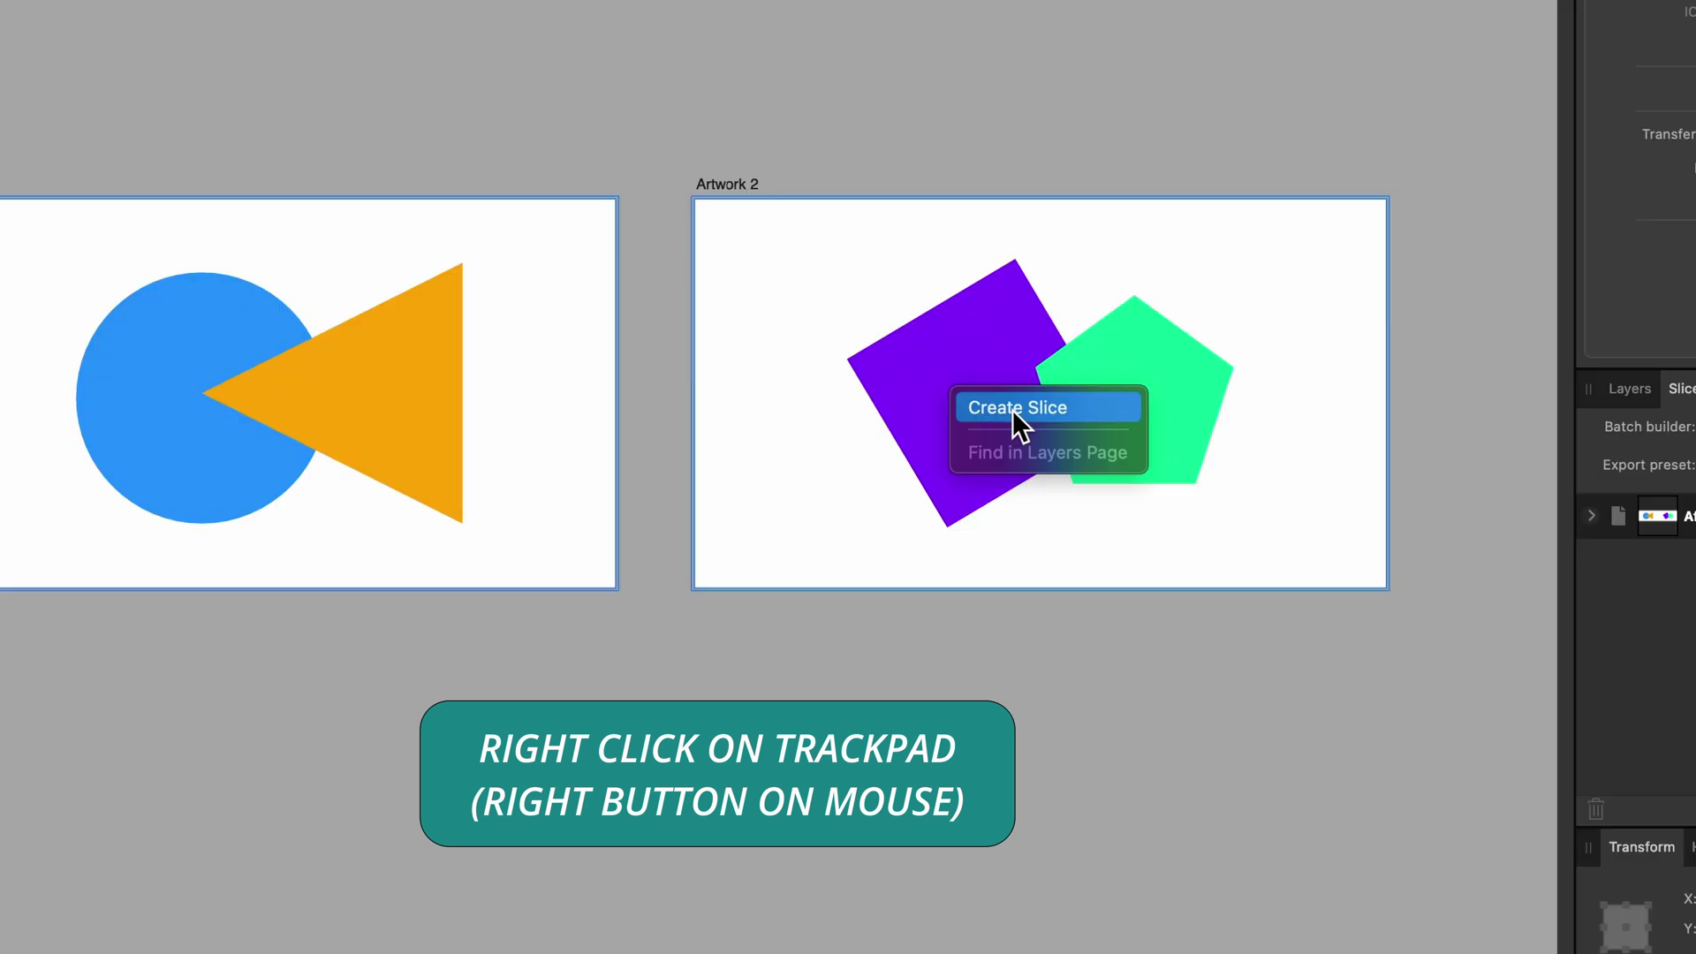
click(1015, 410)
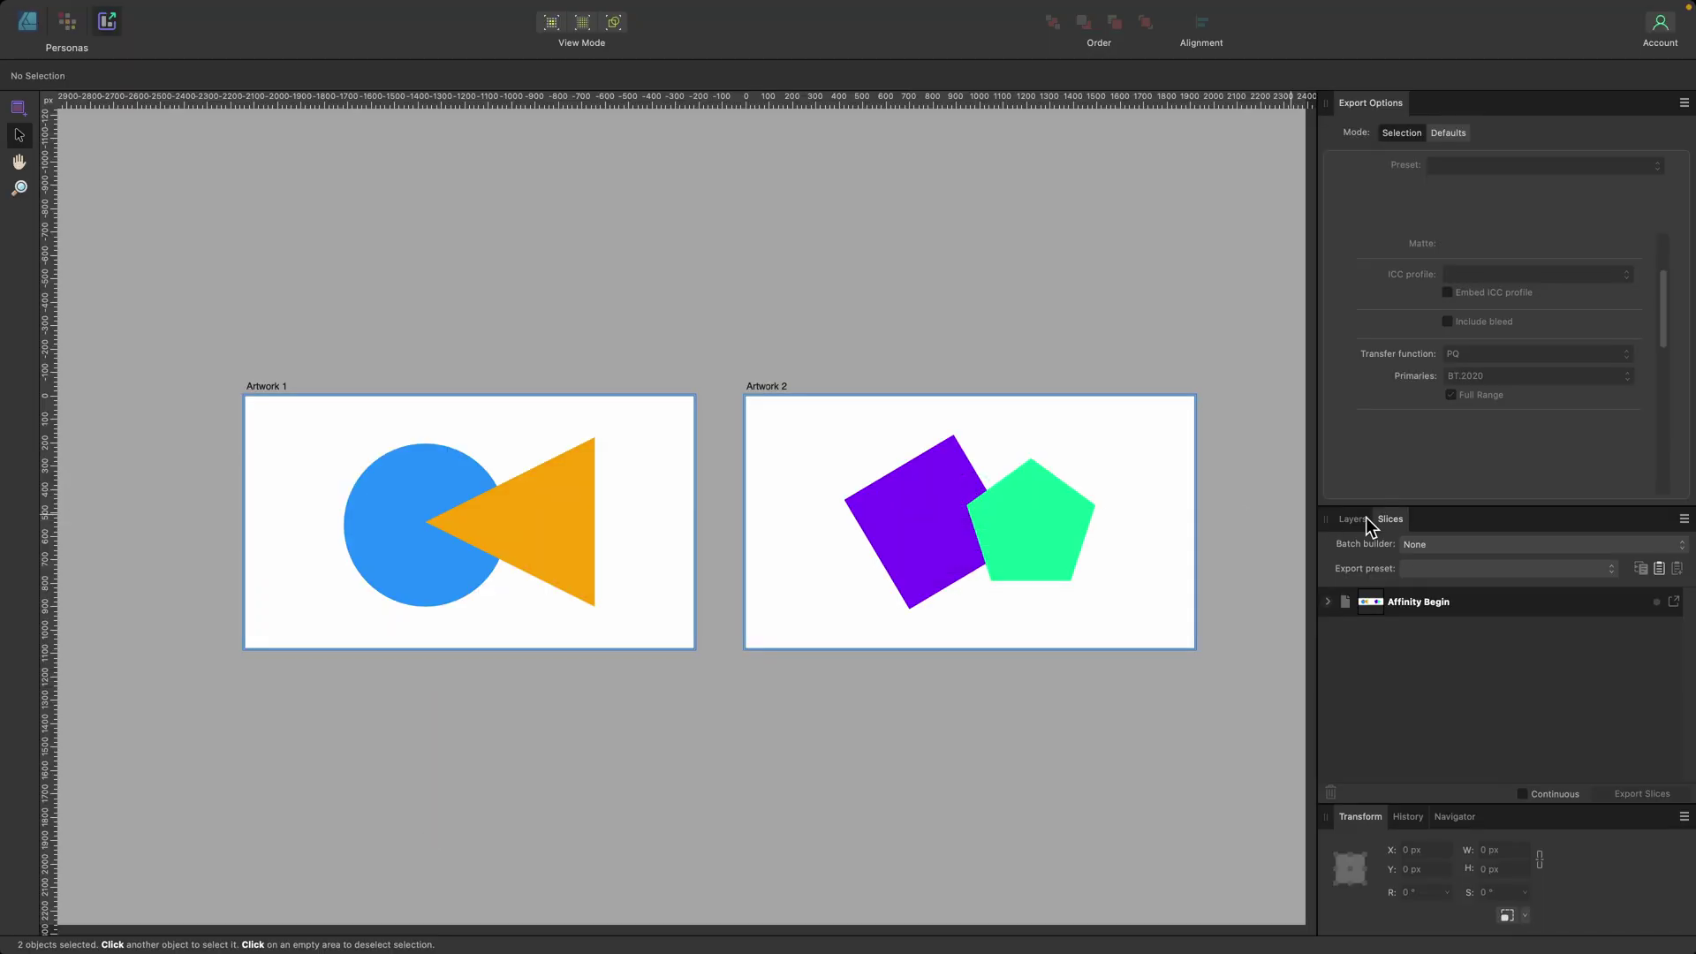
click(1366, 521)
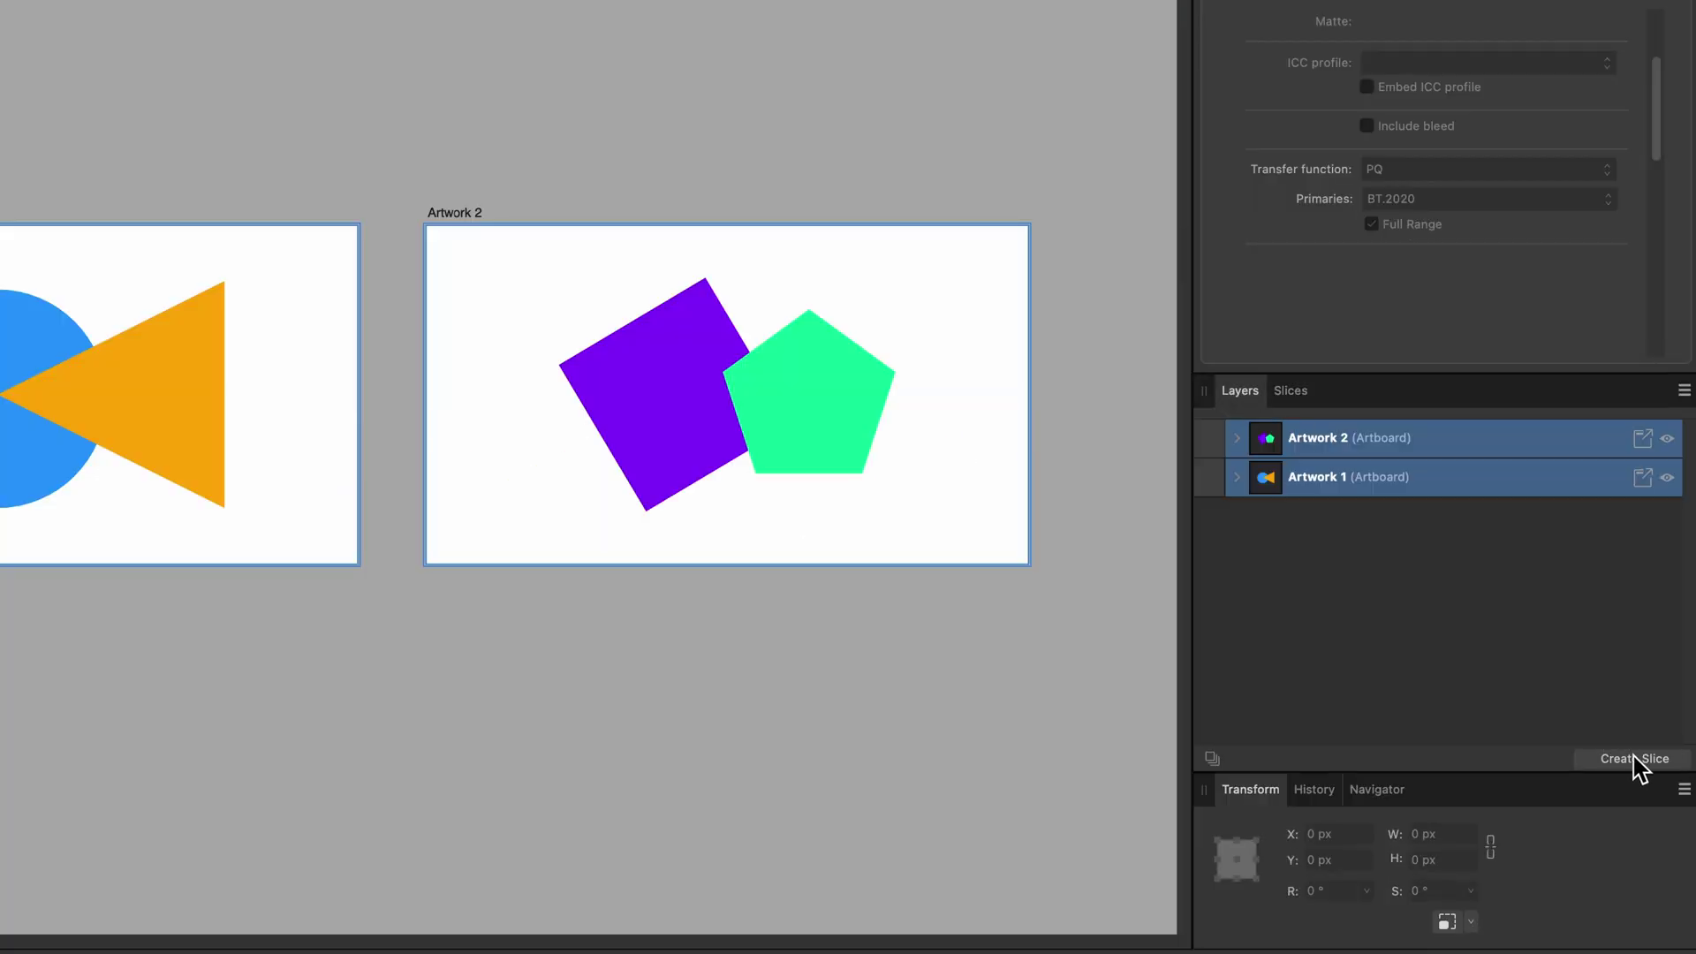
click(1634, 759)
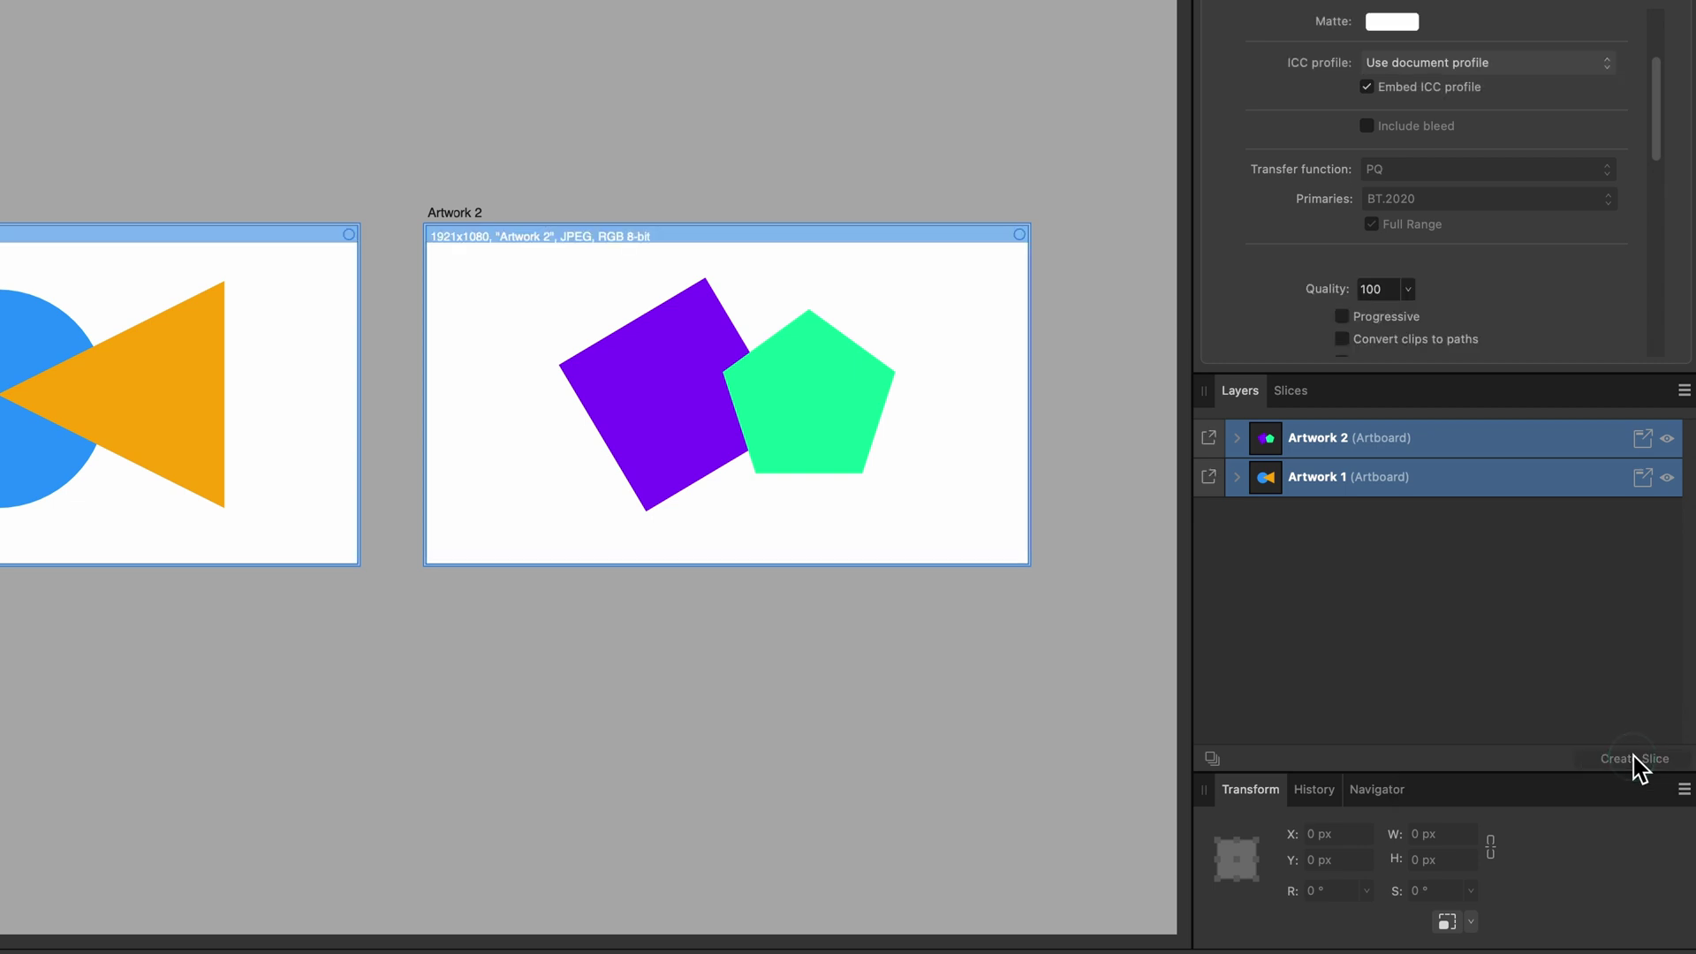
click(1289, 391)
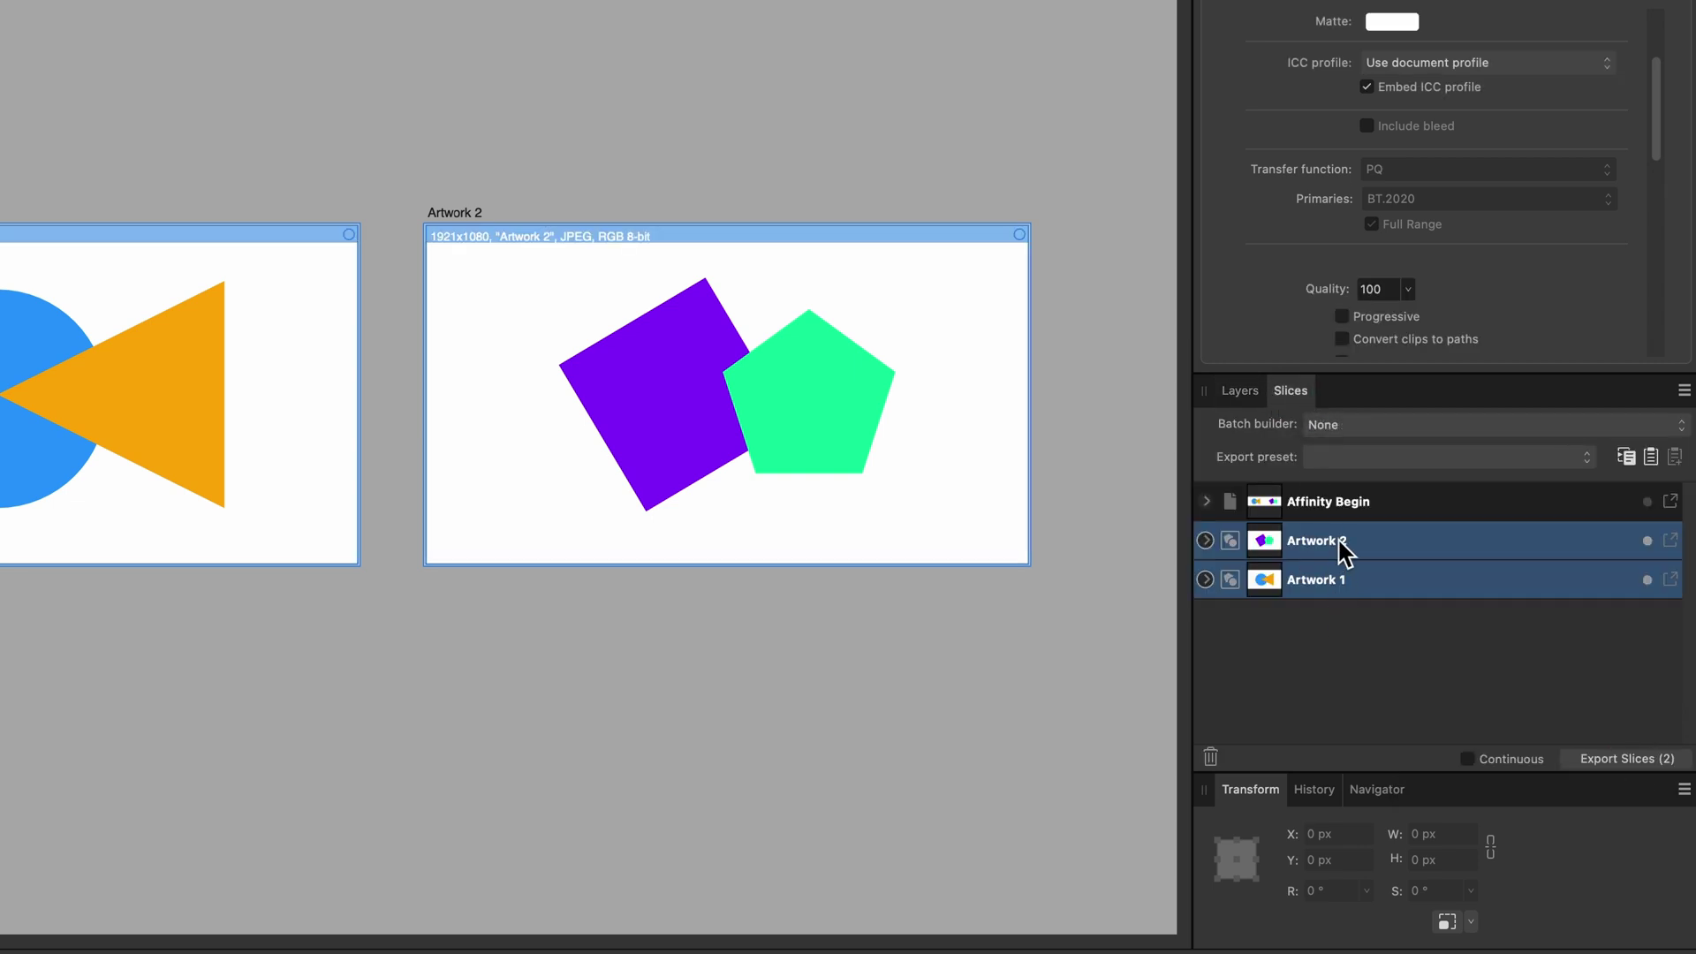
Expand the Artwork 2 and Artwork 1 slices to reveal their 1x JPEG export settings.
click(1205, 540)
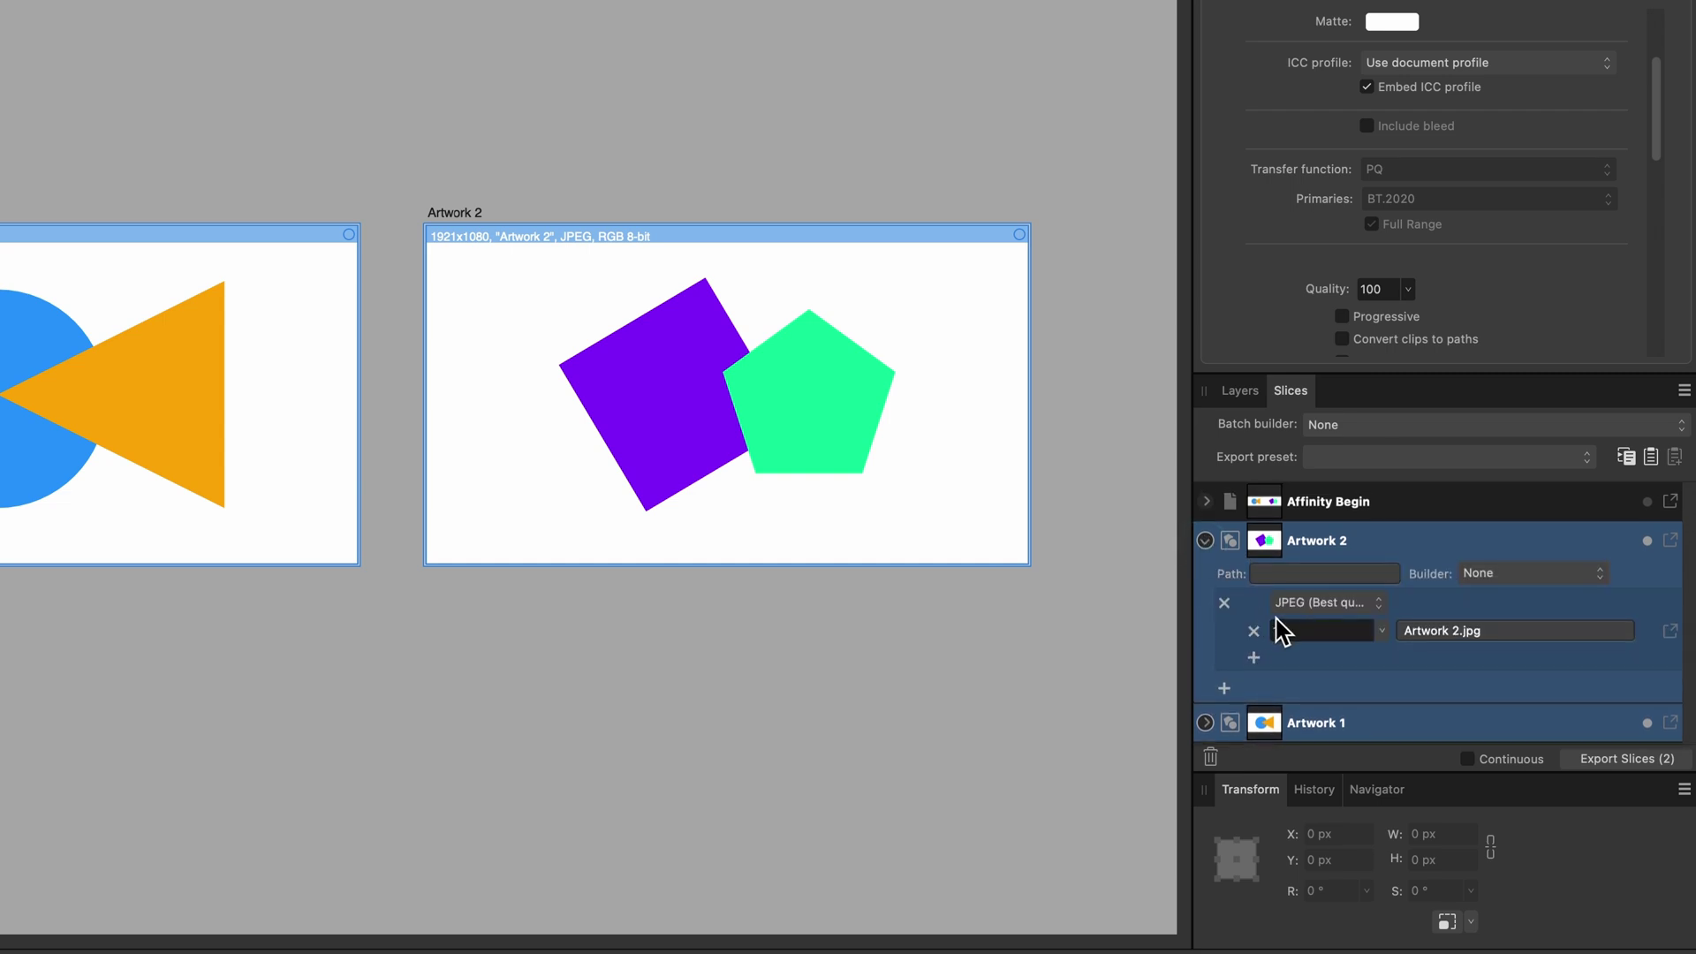
click(1205, 723)
scroll(1345, 667, down, 3)
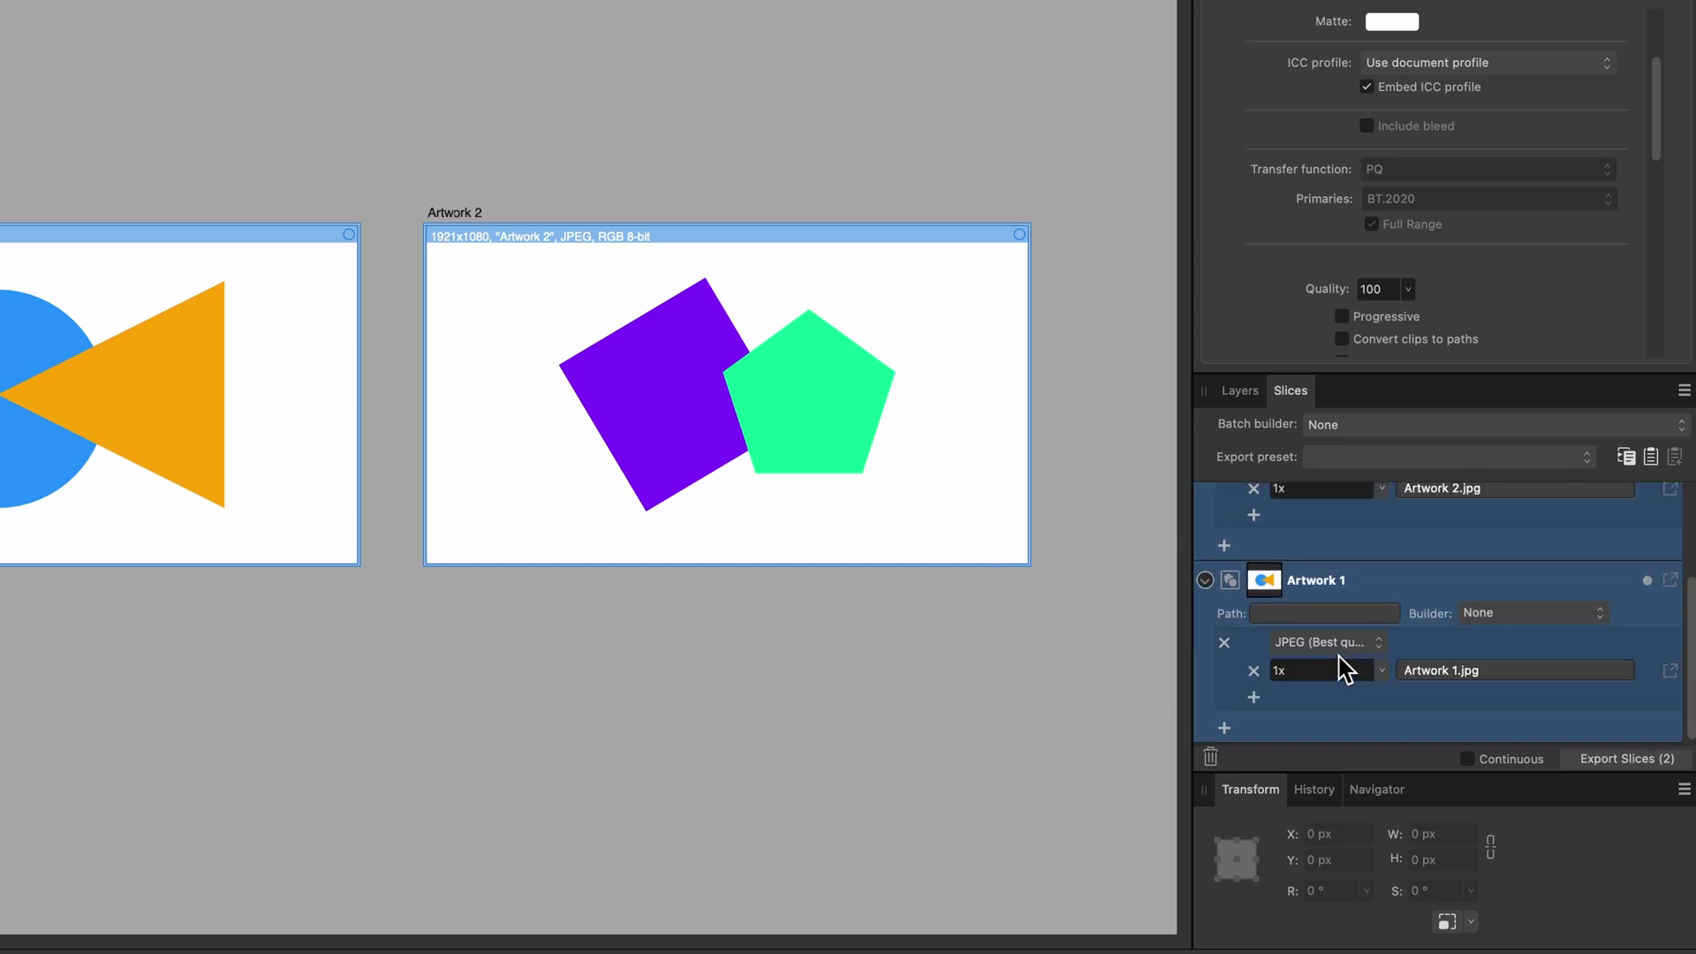